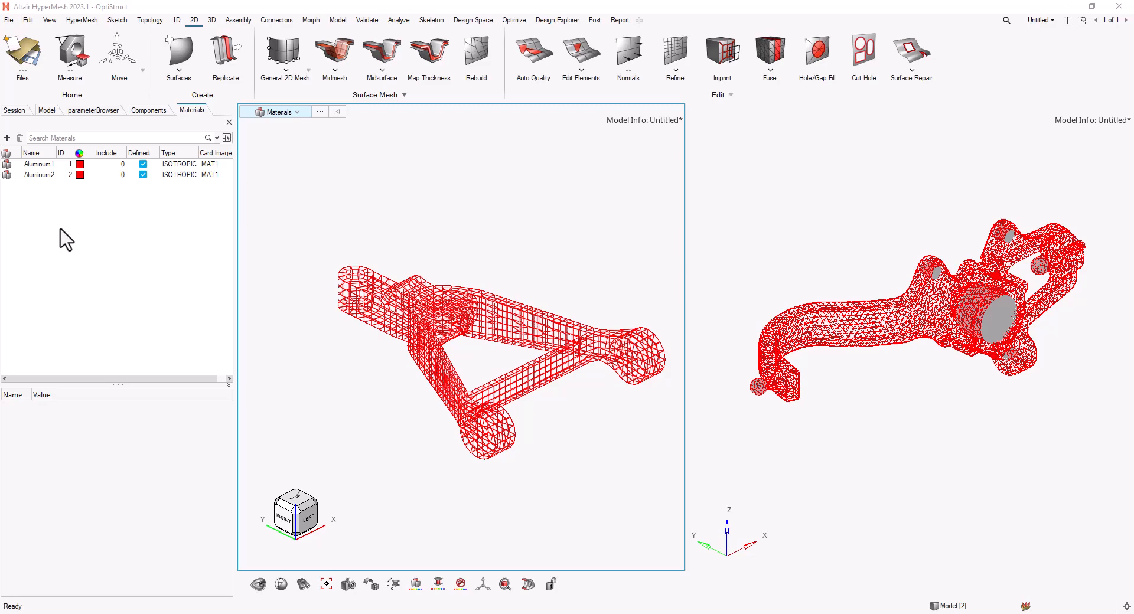
# - Inspect the Aluminum1 material card's properties, including its ST stress limit
pyautogui.click(40, 166)
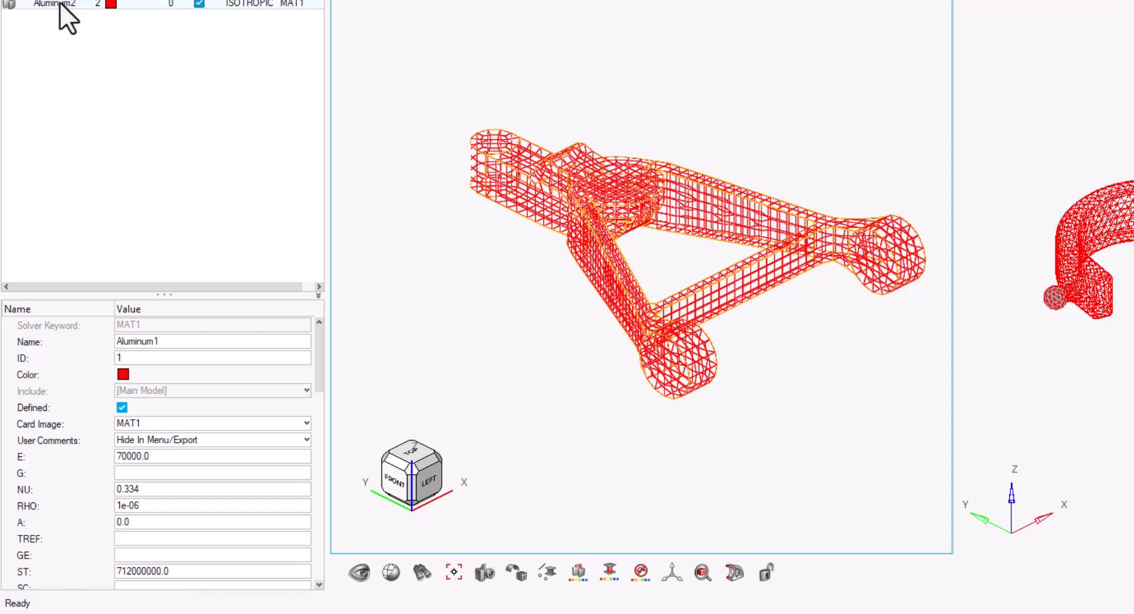
pyautogui.click(207, 112)
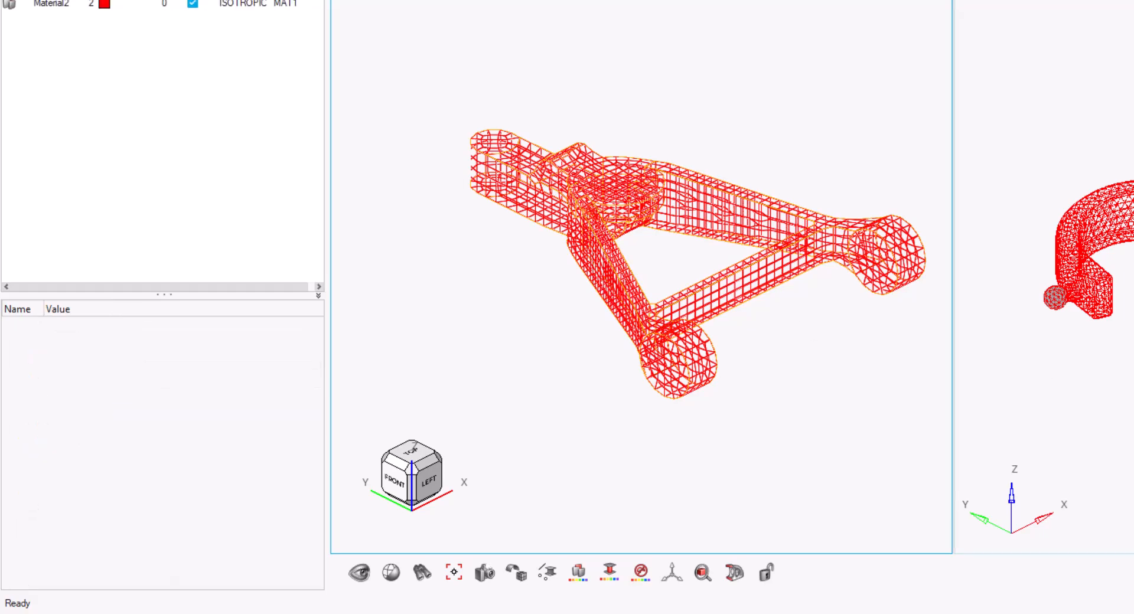
pyautogui.click(62, 3)
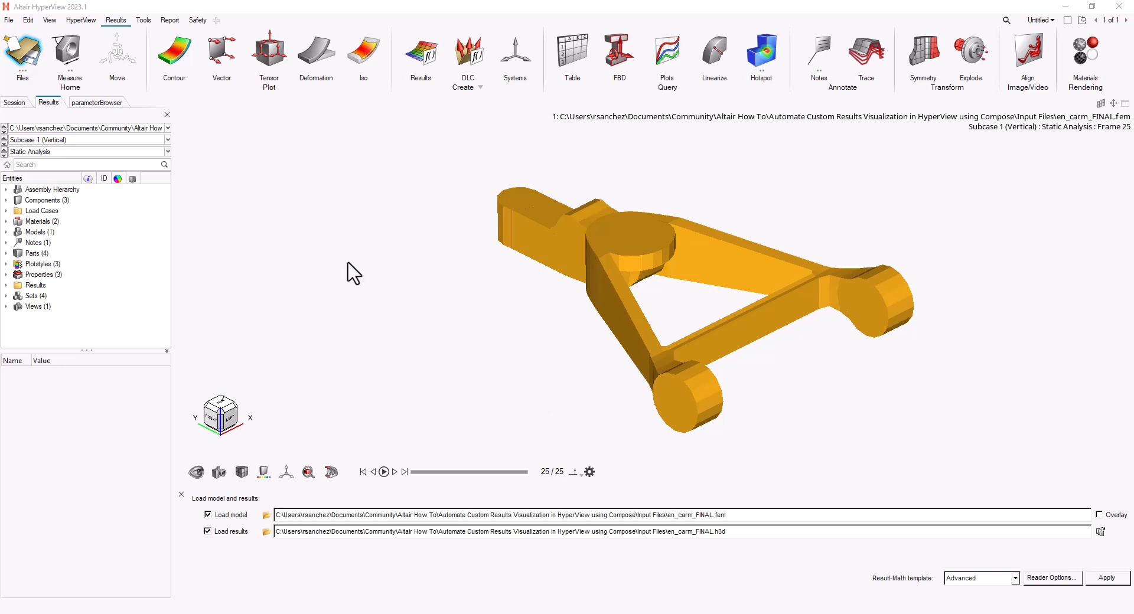
# - Contour the element von Mises stresses on the control arm using Element Stresses (2D & 3D)
pyautogui.click(172, 51)
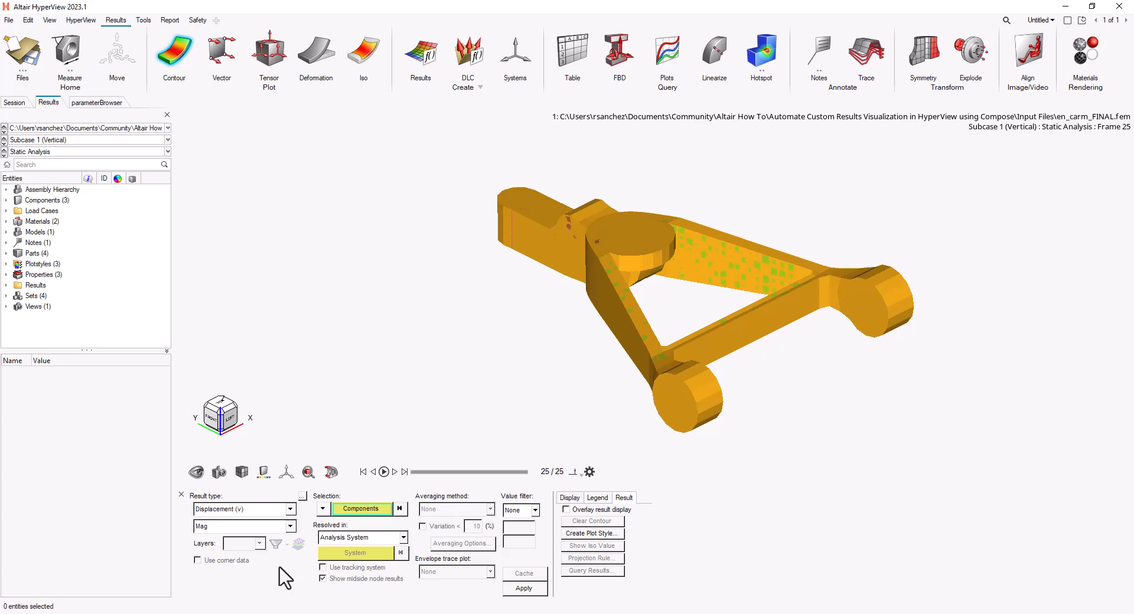
pyautogui.click(290, 509)
pyautogui.click(267, 530)
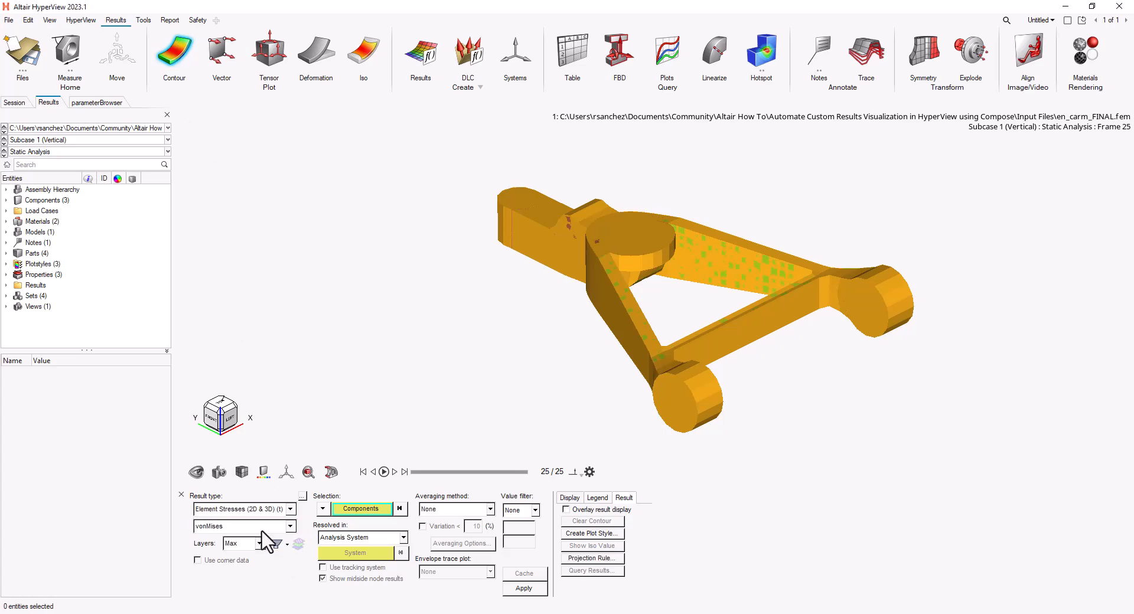
pyautogui.click(522, 588)
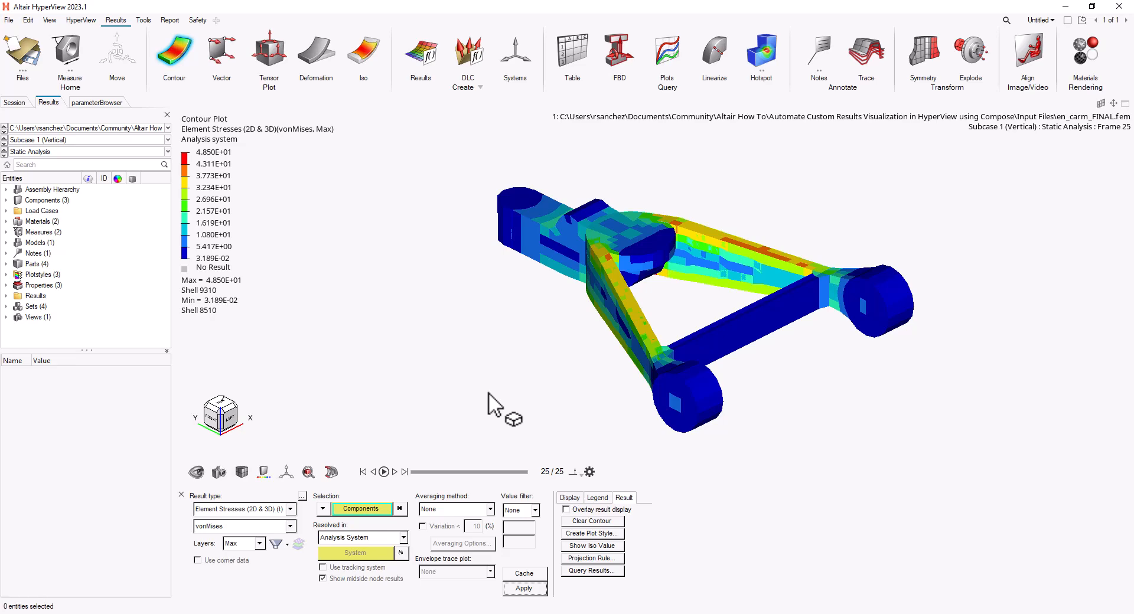
# - Open the Expression Builder and insert the Element Stresses (2D & 3D) vonMises component with layer None
pyautogui.click(420, 59)
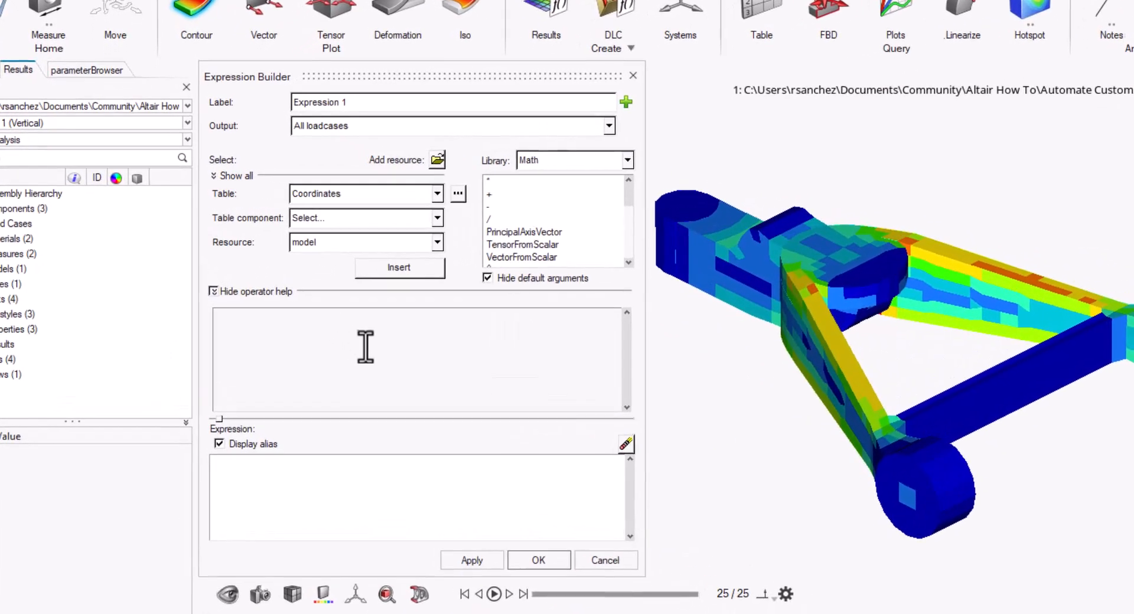
pyautogui.click(290, 481)
pyautogui.click(438, 194)
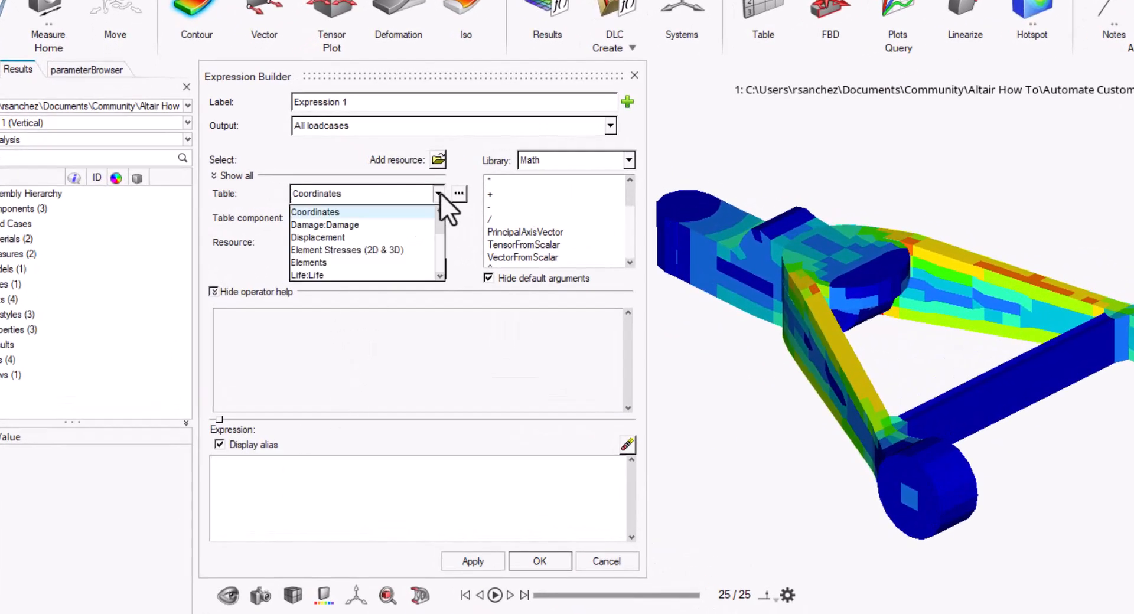
pyautogui.scroll(-4, 362, 266)
pyautogui.scroll(5, 363, 249)
pyautogui.click(357, 254)
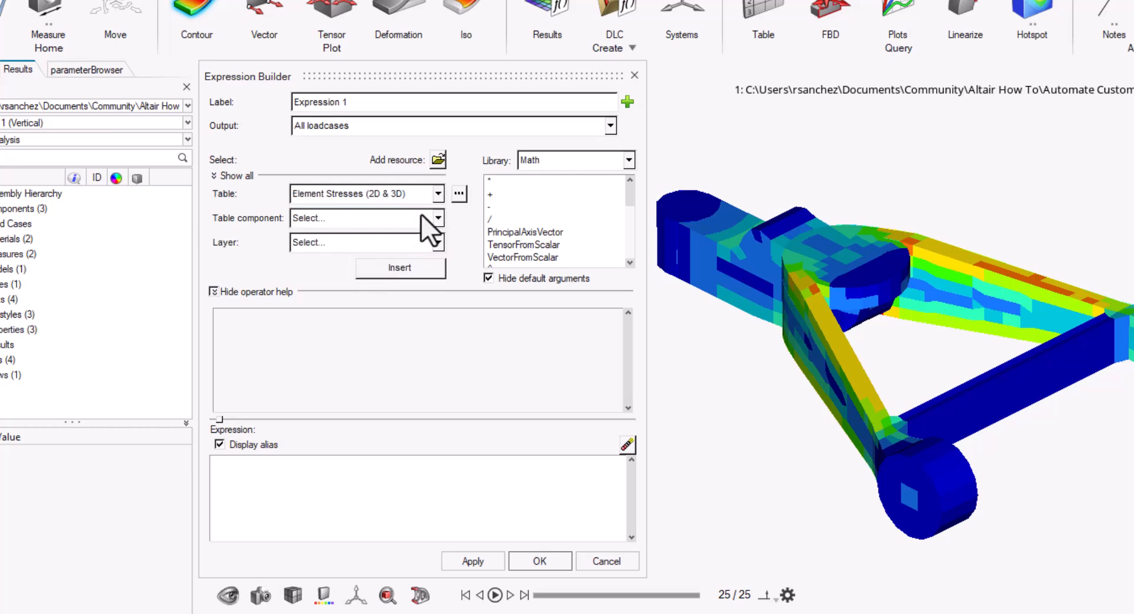
pyautogui.click(437, 221)
pyautogui.scroll(-3, 342, 296)
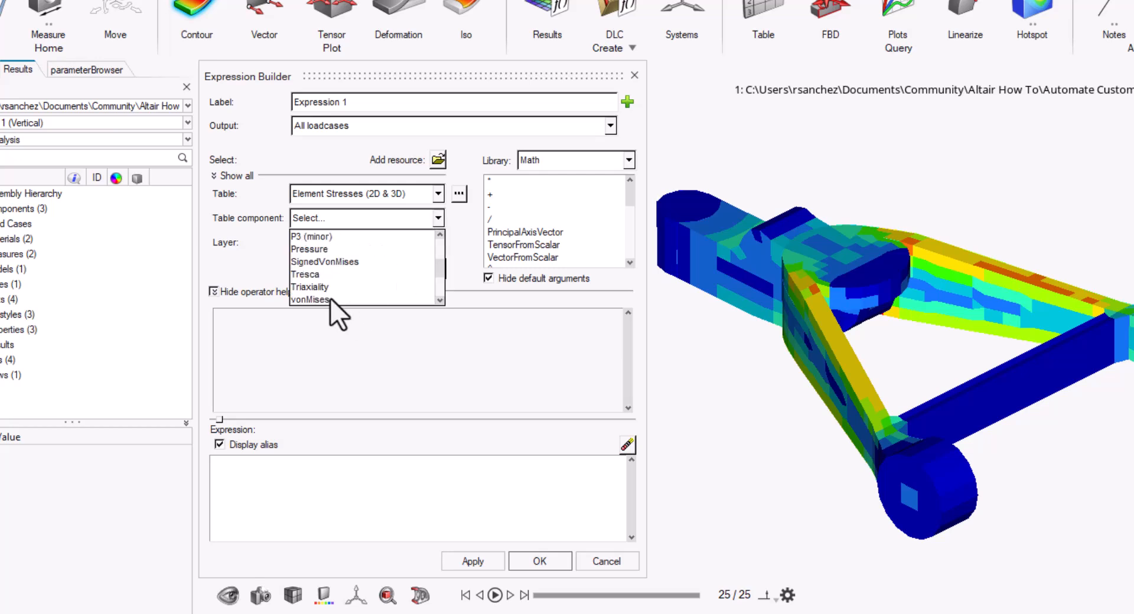
pyautogui.click(335, 296)
pyautogui.click(438, 242)
pyautogui.click(390, 259)
pyautogui.click(423, 265)
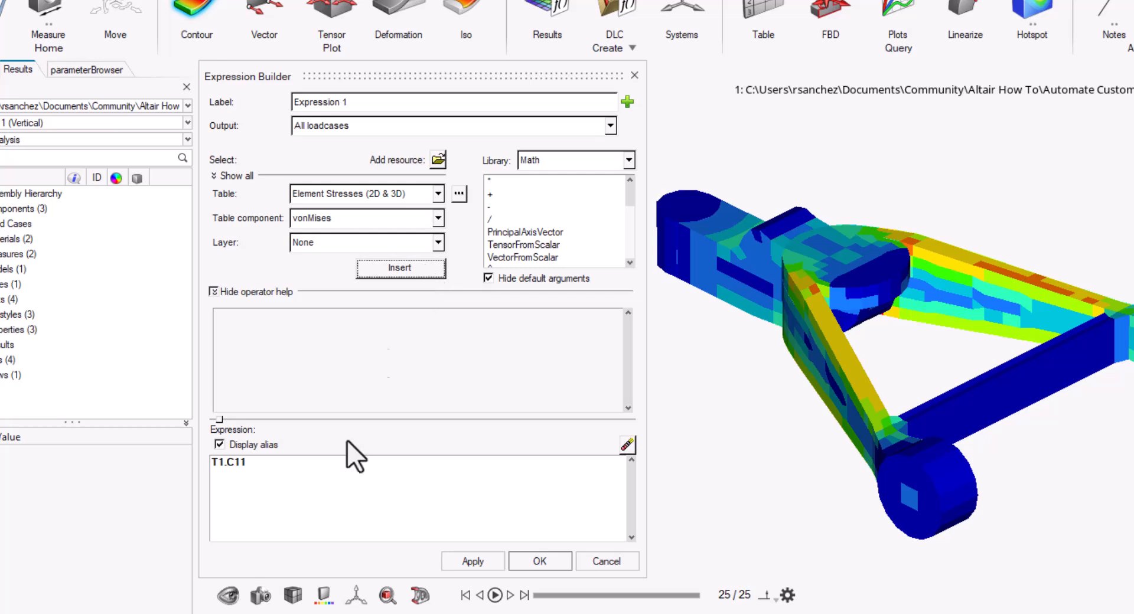
# - Append a division by the BCMatToElem function from the Model library to the expression
pyautogui.write('/')
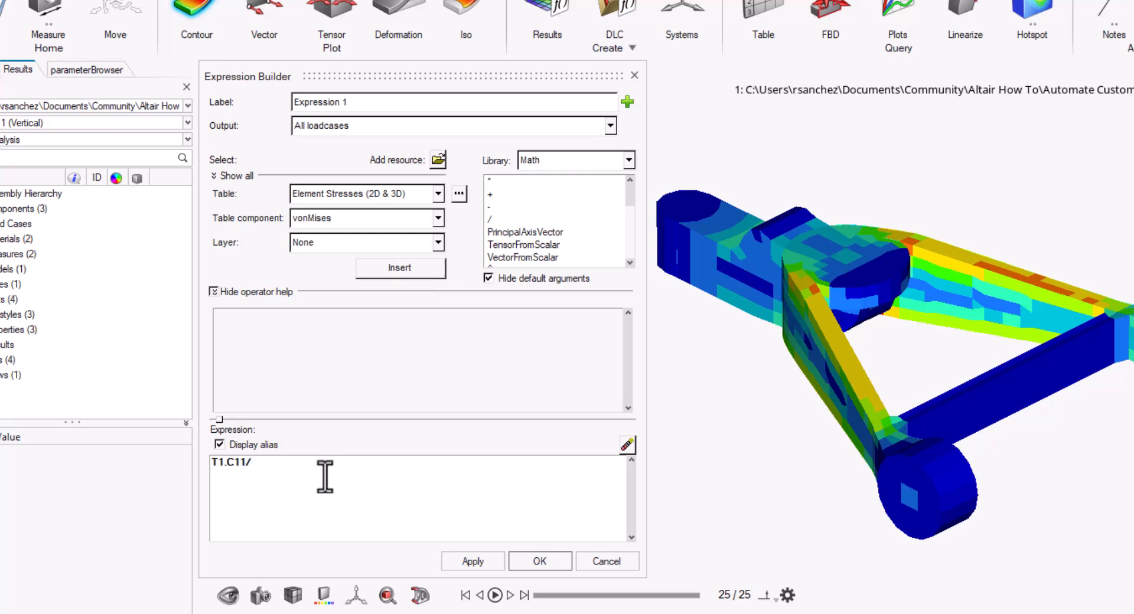
pyautogui.click(630, 161)
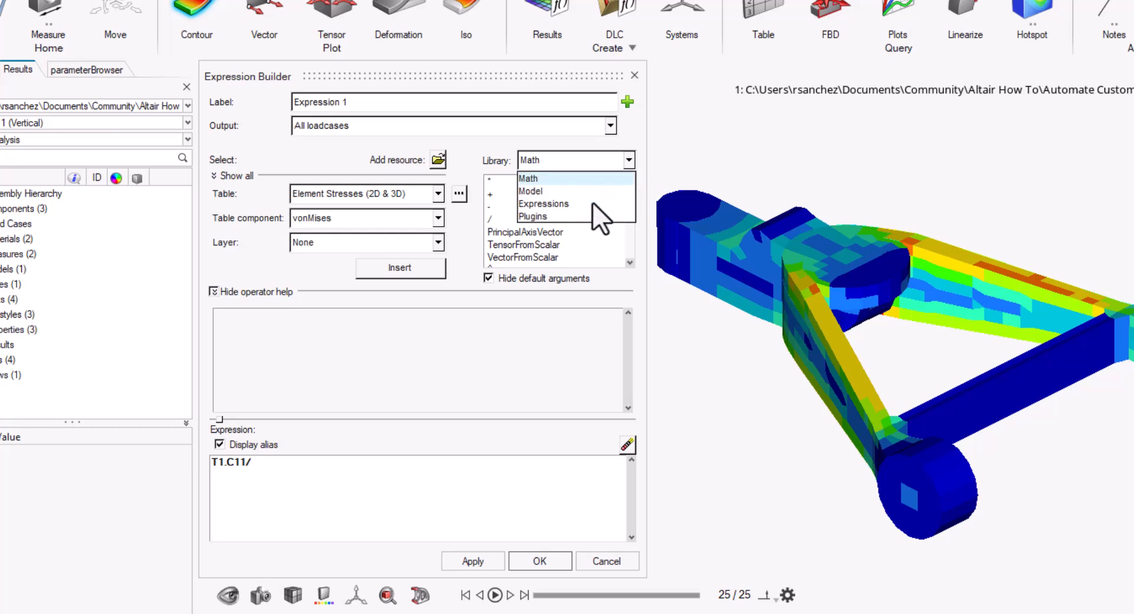
pyautogui.click(543, 192)
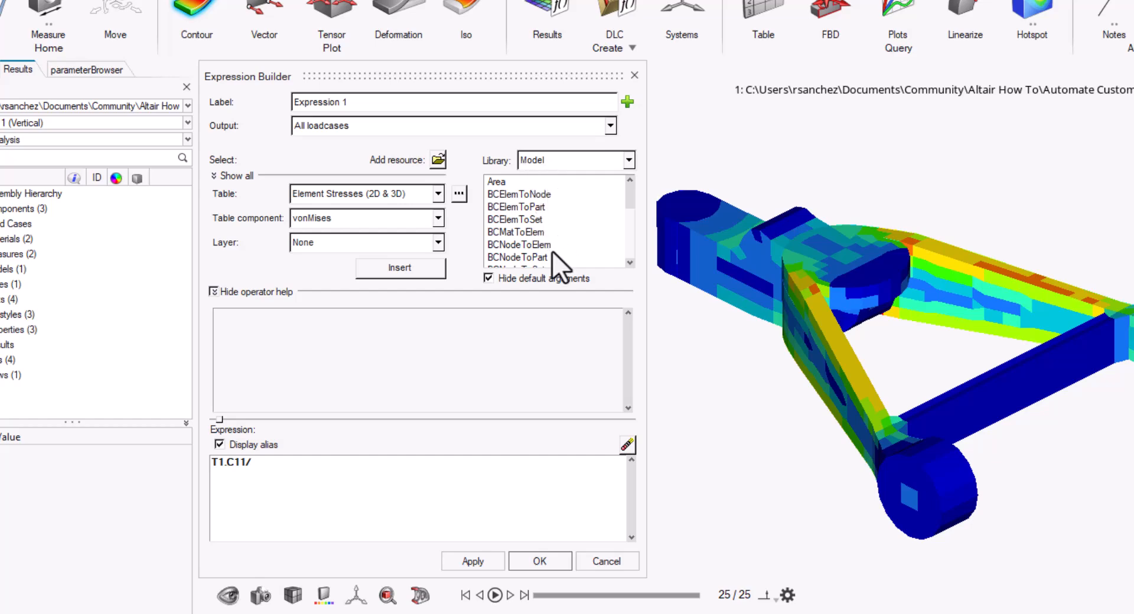
pyautogui.click(533, 232)
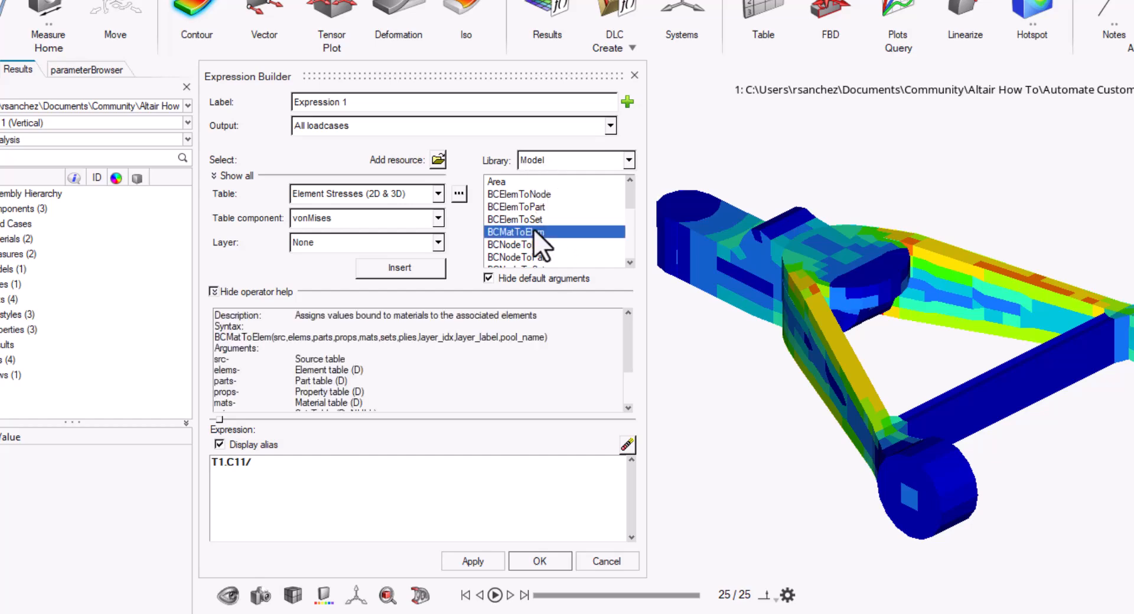
pyautogui.doubleClick(534, 230)
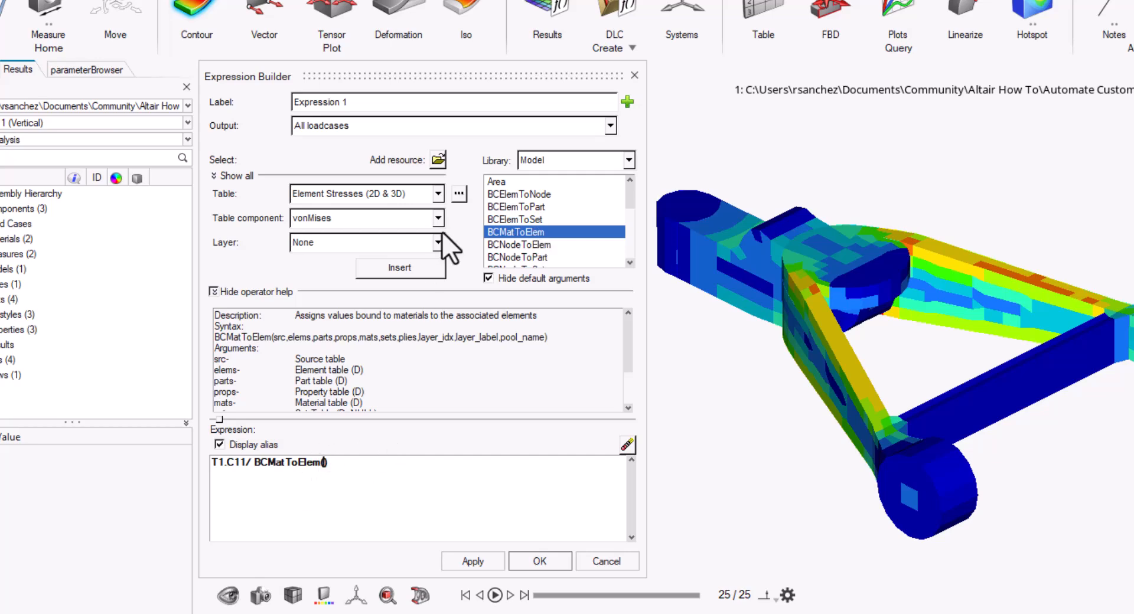
# - Insert the MAT1_ST table as the source argument of BCMatToElem
pyautogui.click(436, 195)
pyautogui.scroll(-5, 397, 248)
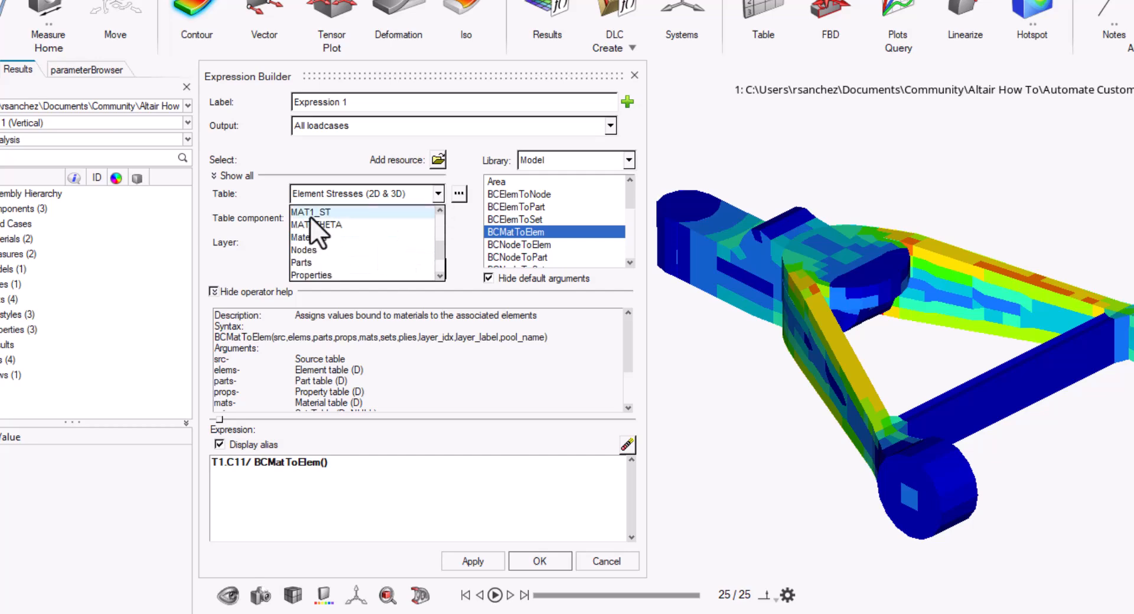
pyautogui.click(310, 215)
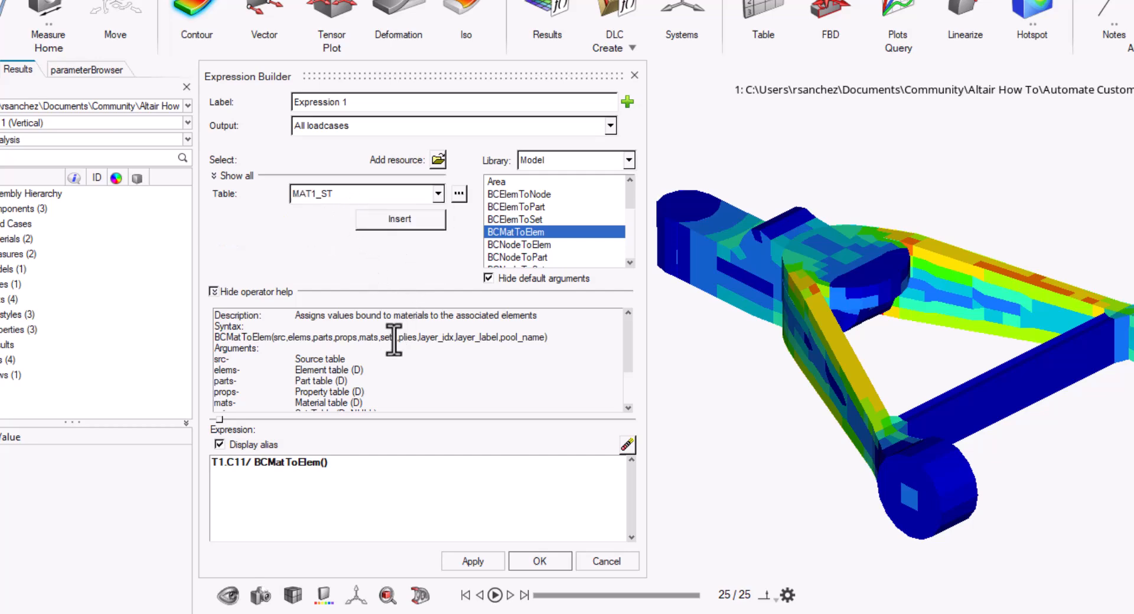
pyautogui.click(392, 218)
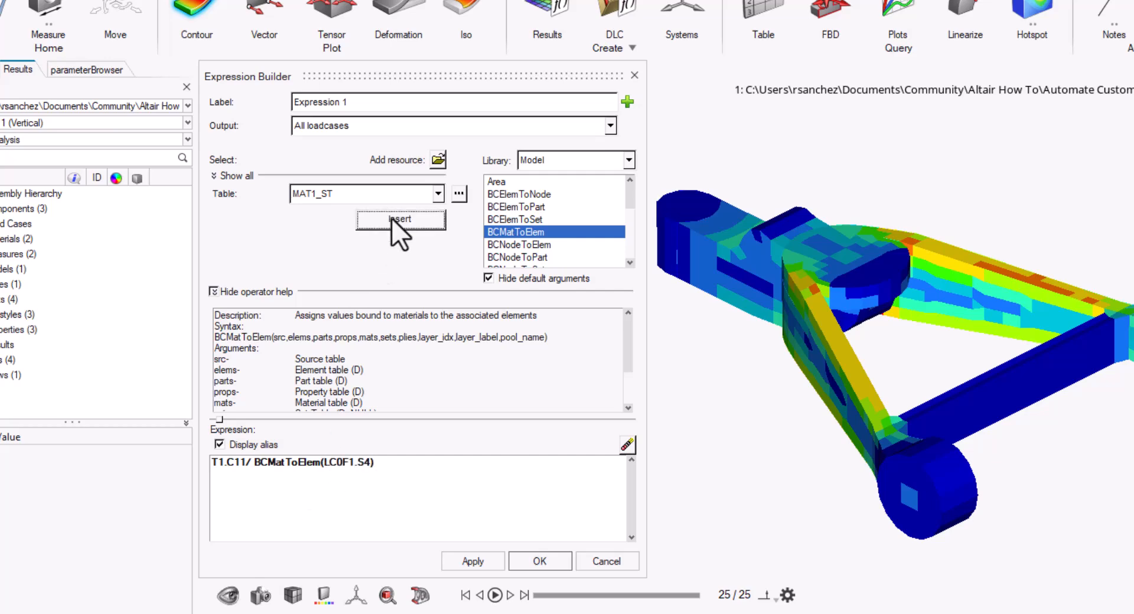
pyautogui.click(528, 562)
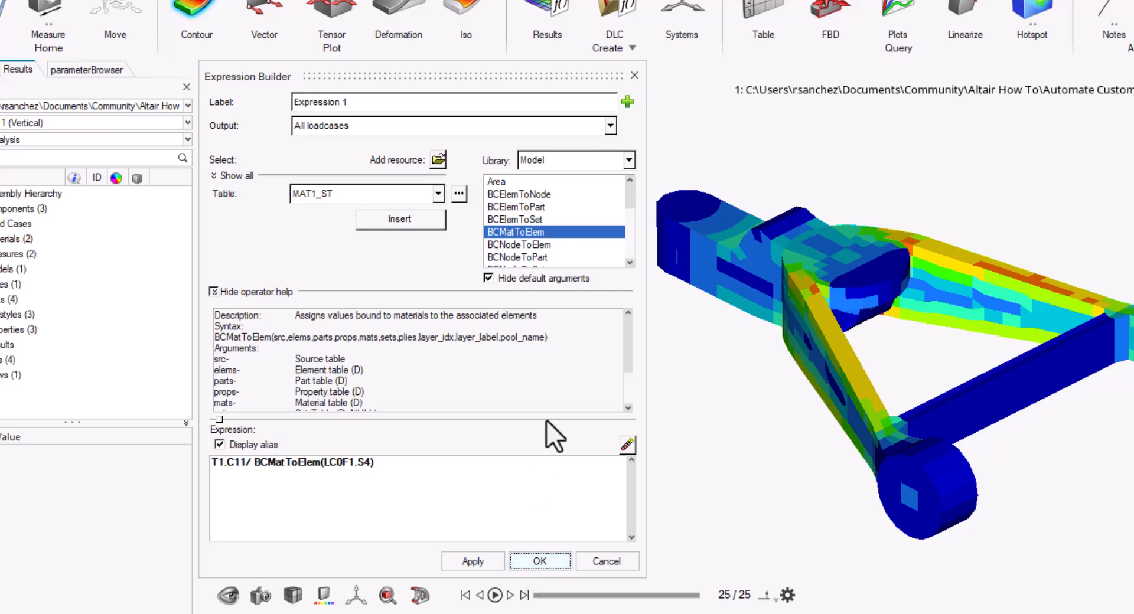
# - Label the expression Margin of Safety Stress Limit and create the result
pyautogui.click(399, 102)
pyautogui.press('BackSpace')
pyautogui.press('BackSpace')
pyautogui.press('BackSpace')
pyautogui.press('BackSpace')
pyautogui.press('BackSpace')
pyautogui.press('BackSpace')
pyautogui.press('BackSpace')
pyautogui.press('BackSpace')
pyautogui.press('BackSpace')
pyautogui.press('BackSpace')
pyautogui.press('BackSpace')
pyautogui.press('BackSpace')
pyautogui.write('Margin')
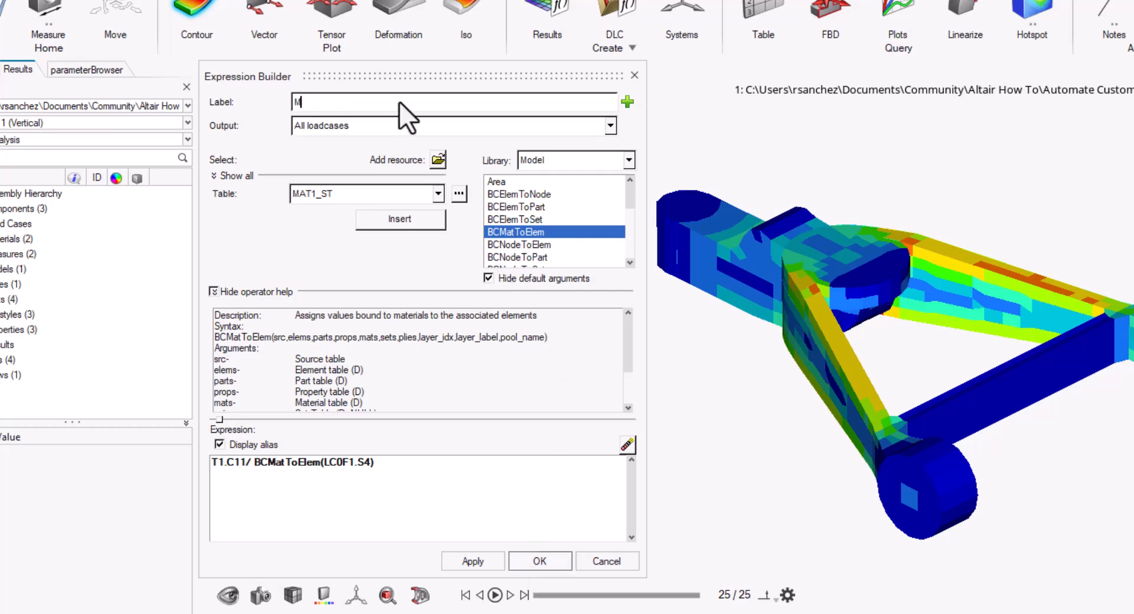
pyautogui.write(' of Safety Stress Limit')
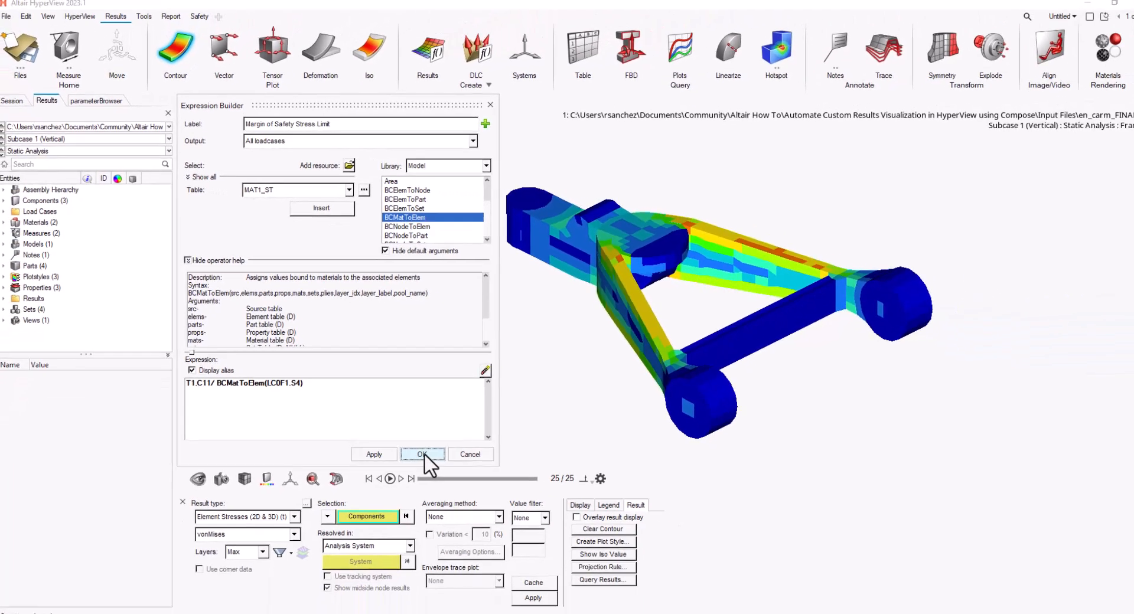
pyautogui.click(423, 454)
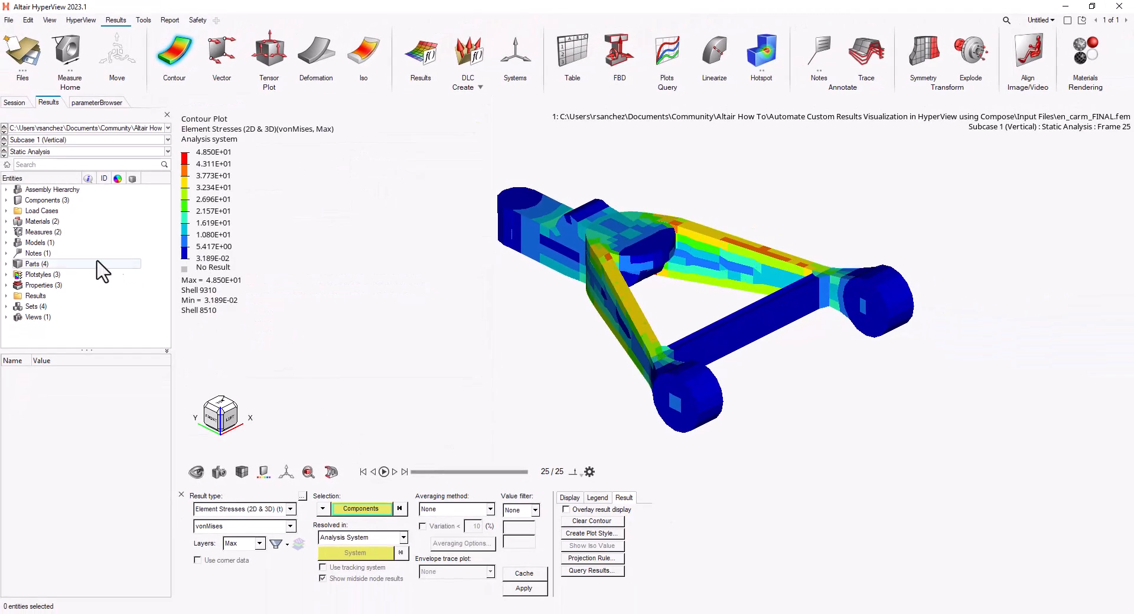
# - Contour the new Margin of Safety Stress Limit scalar result on the model
pyautogui.click(6, 295)
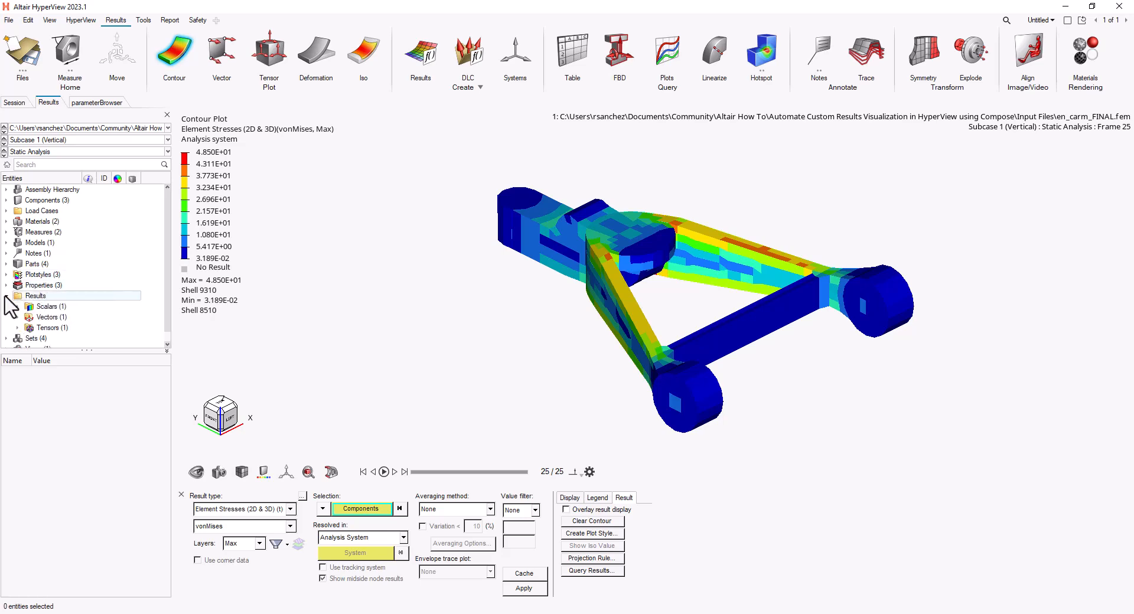
pyautogui.click(18, 306)
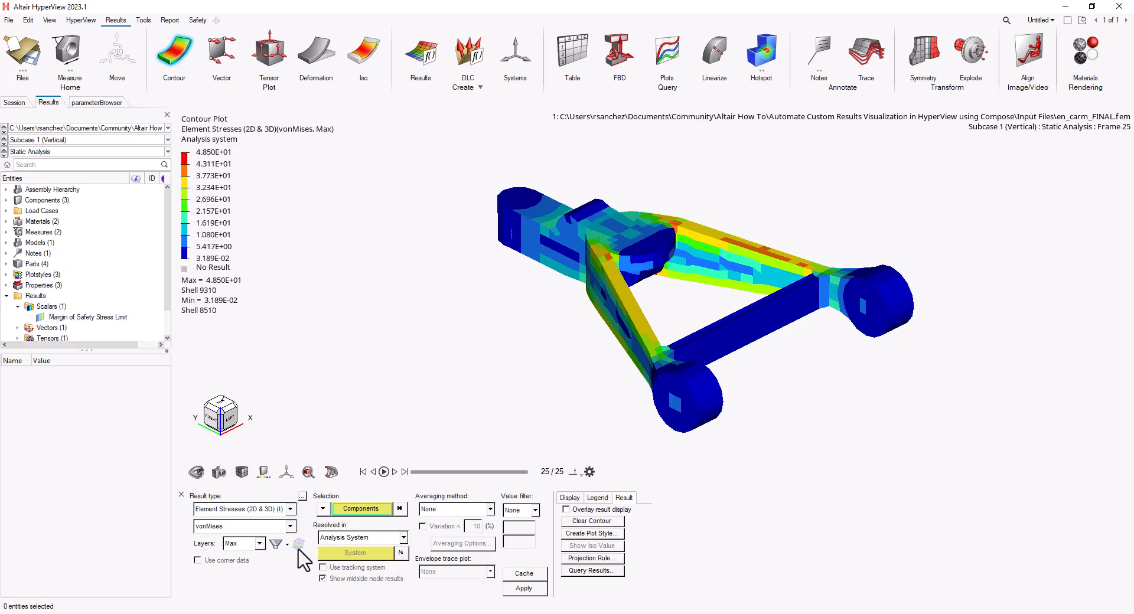
pyautogui.click(290, 508)
pyautogui.click(259, 540)
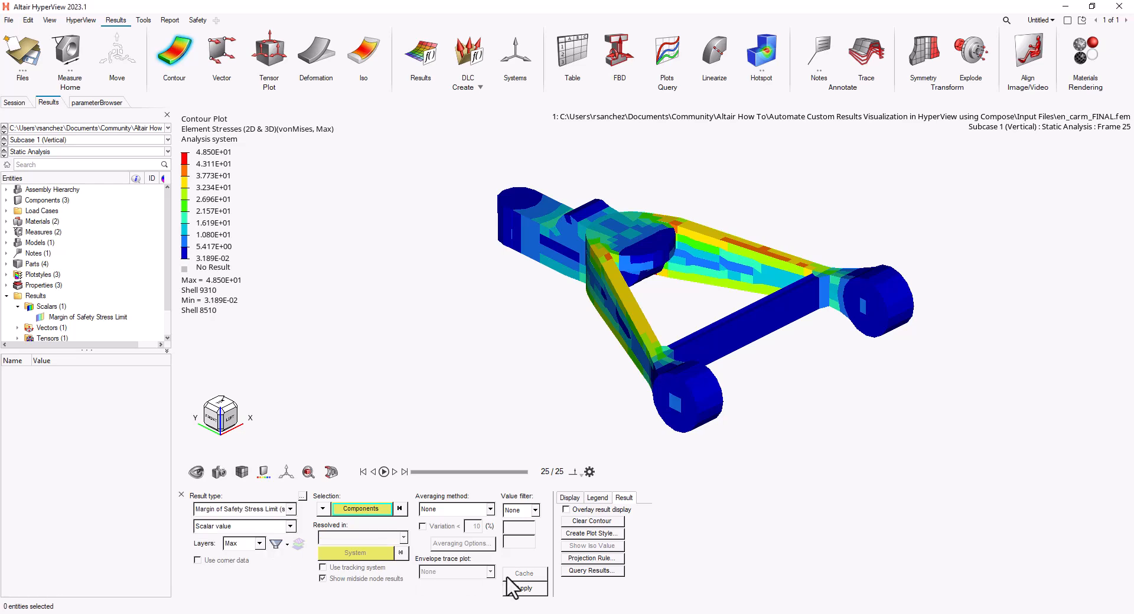
pyautogui.click(524, 589)
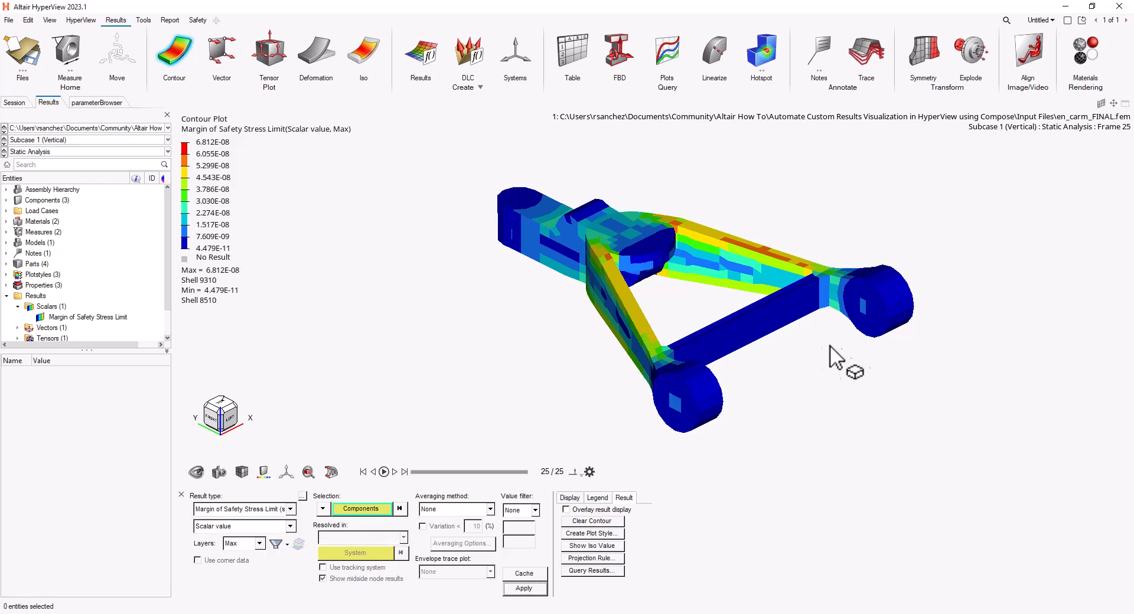
# - Examine the margin of safety contour on the control arm from different angles
pyautogui.keyDown('ctrl'); pyautogui.moveTo(830, 362); pyautogui.dragTo(537, 352); pyautogui.keyUp('ctrl')
pyautogui.keyDown('ctrl'); pyautogui.moveTo(488, 293); pyautogui.dragTo(497, 348, button='right'); pyautogui.keyUp('ctrl')
pyautogui.scroll(2, 485, 346)
pyautogui.keyDown('ctrl'); pyautogui.moveTo(585, 354); pyautogui.dragTo(518, 357, button='right'); pyautogui.keyUp('ctrl')
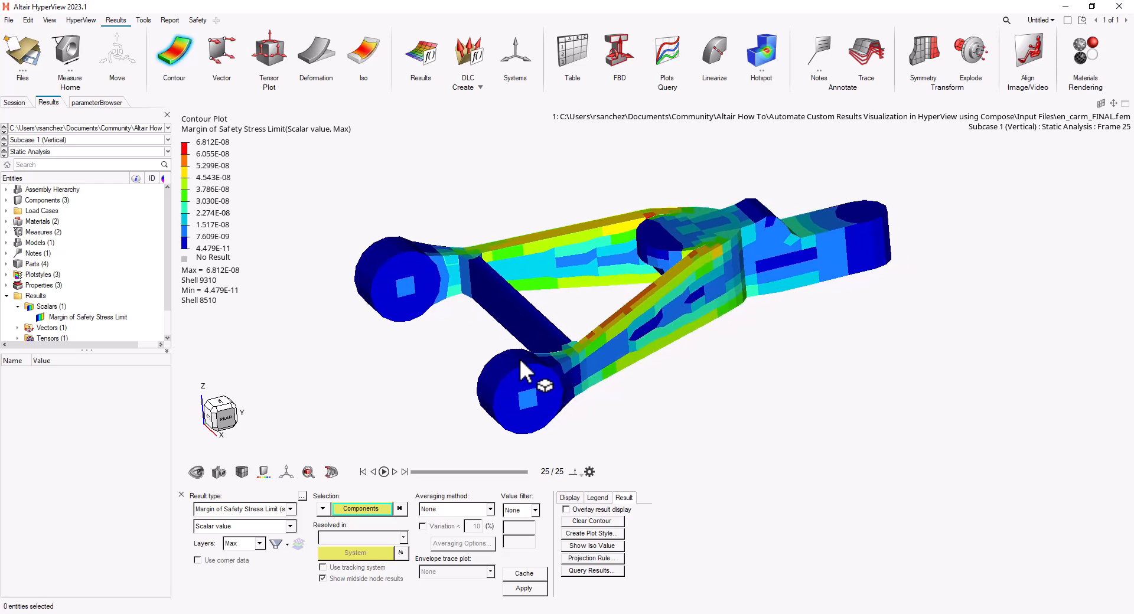
pyautogui.keyDown('ctrl'); pyautogui.moveTo(519, 357); pyautogui.dragTo(501, 378); pyautogui.keyUp('ctrl')
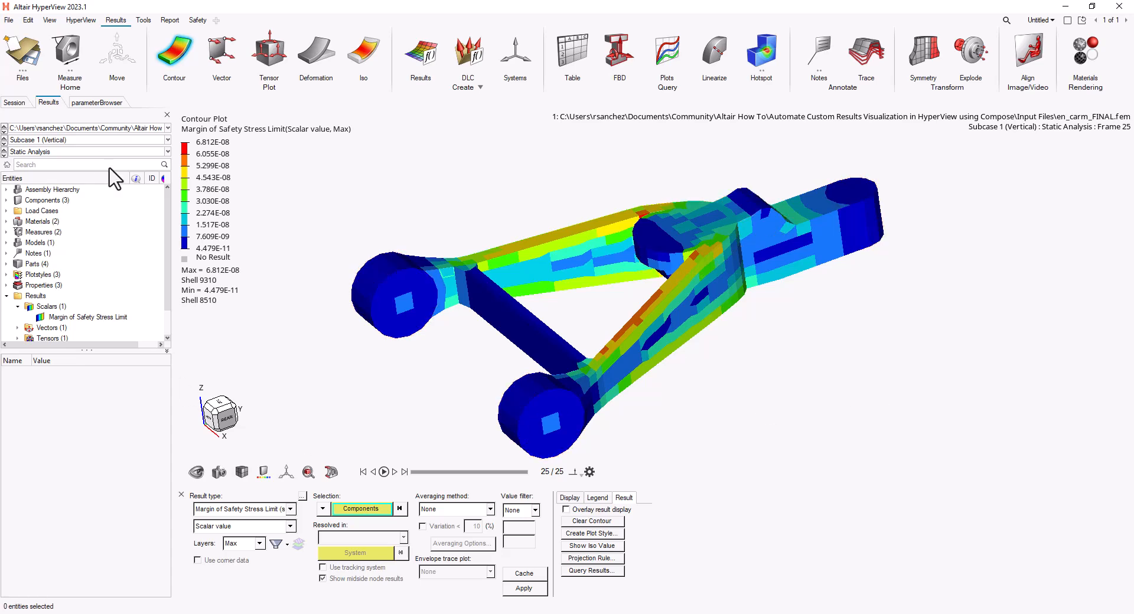
# - Save the session as the report template Failure Safety Plot Display (*.tpl), replacing the existing file
pyautogui.click(22, 52)
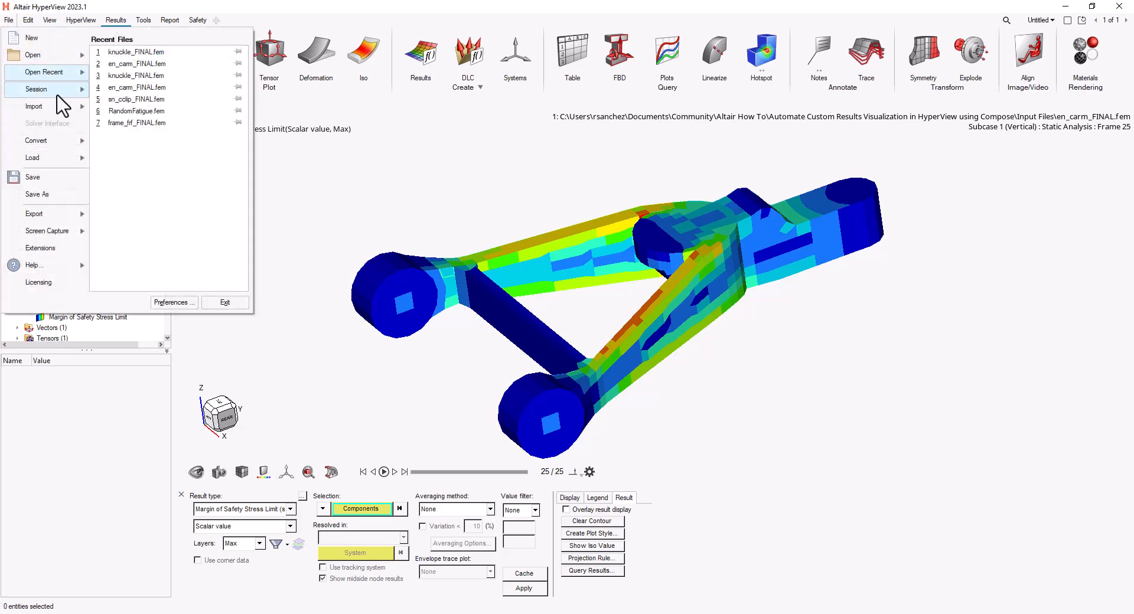
pyautogui.click(43, 195)
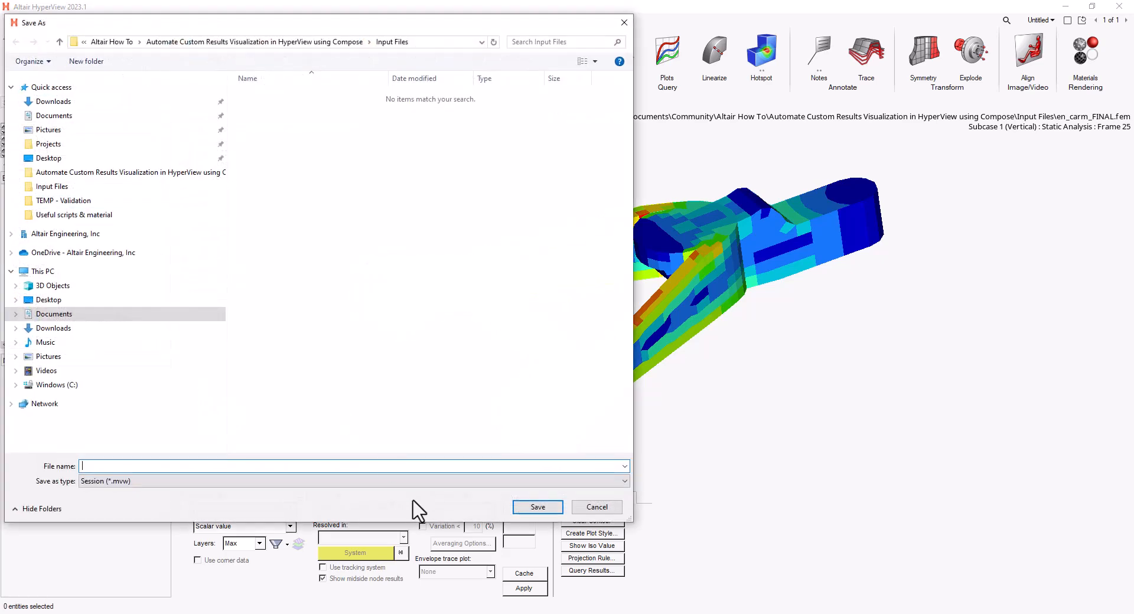
pyautogui.click(417, 487)
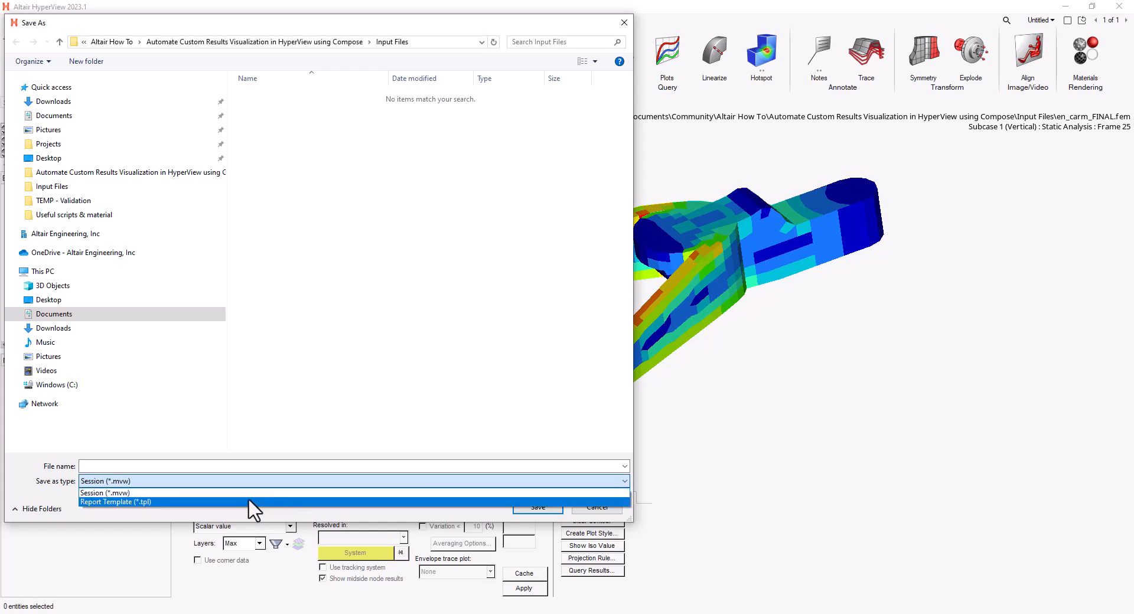
pyautogui.click(168, 502)
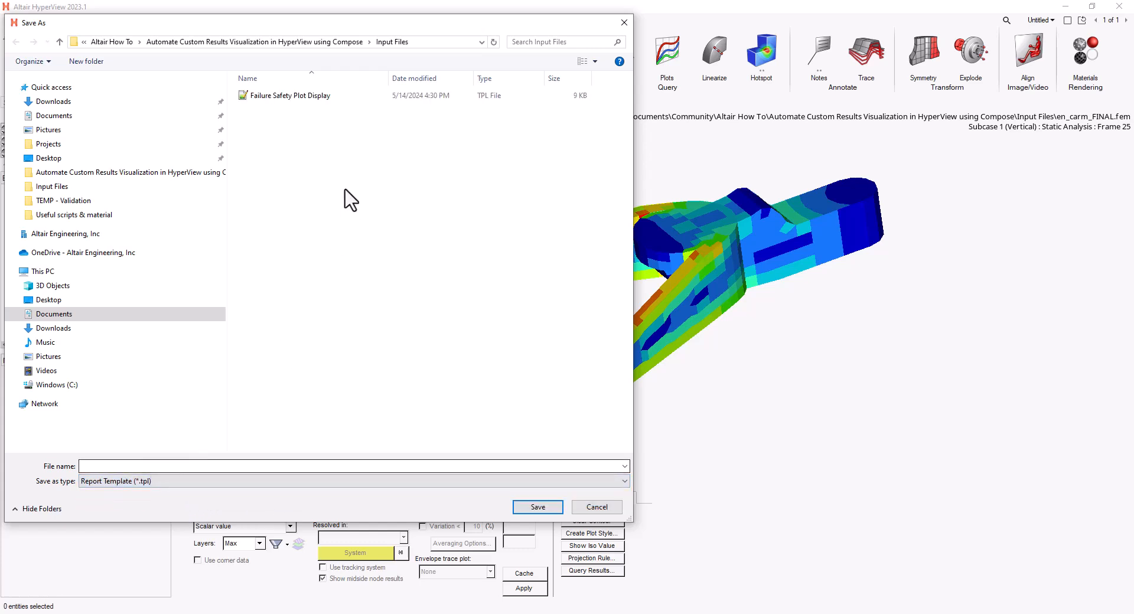
pyautogui.click(276, 98)
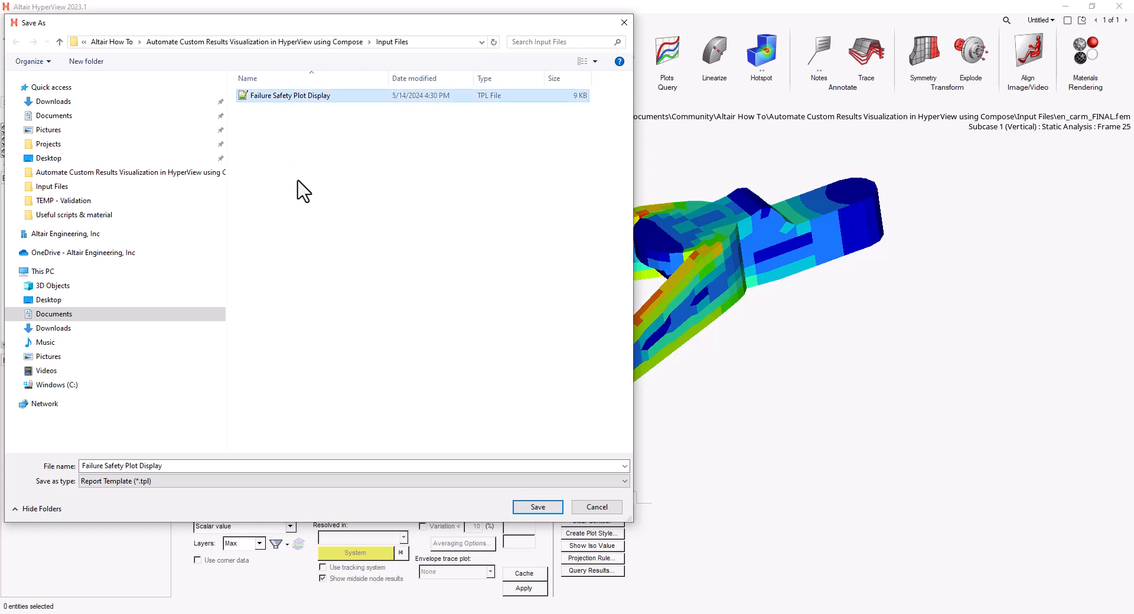
pyautogui.click(558, 508)
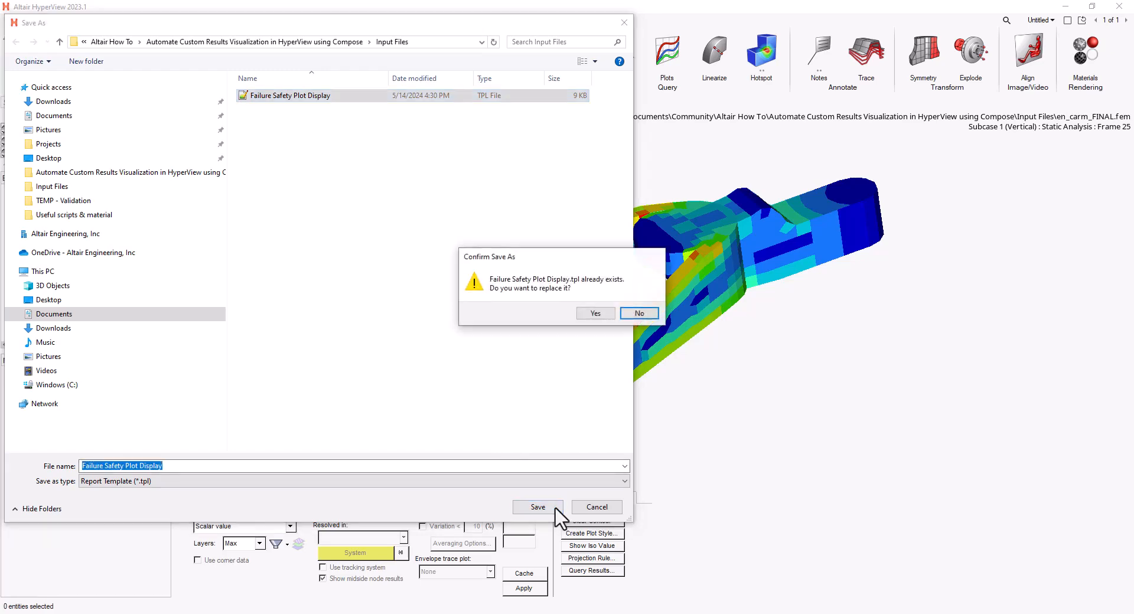
pyautogui.click(594, 314)
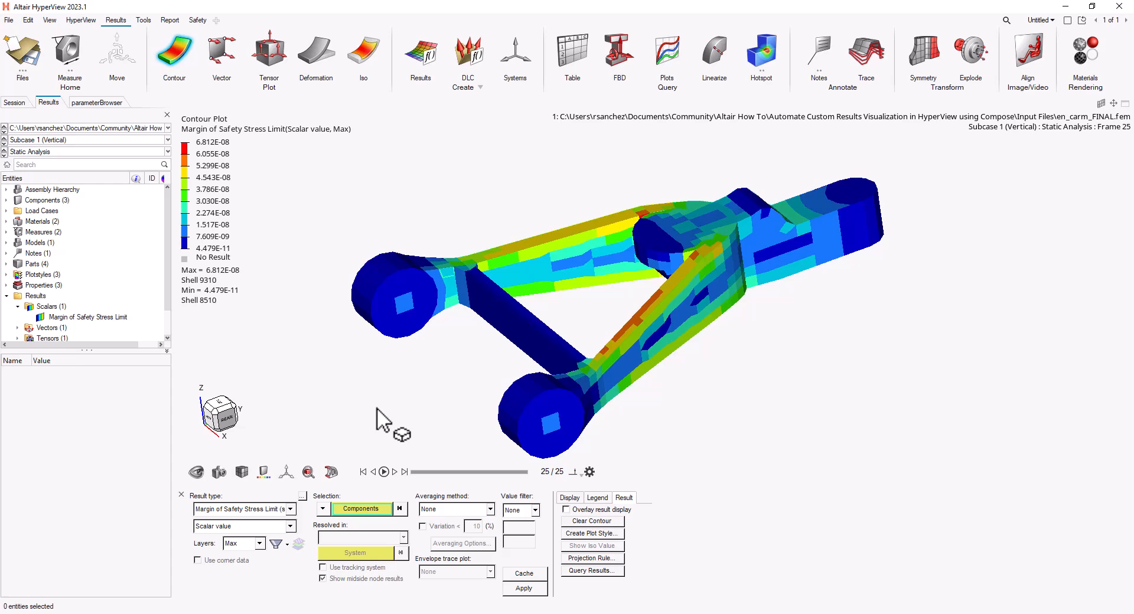
# - Discard the current model and open the Flexible Reports dialog
pyautogui.click(20, 56)
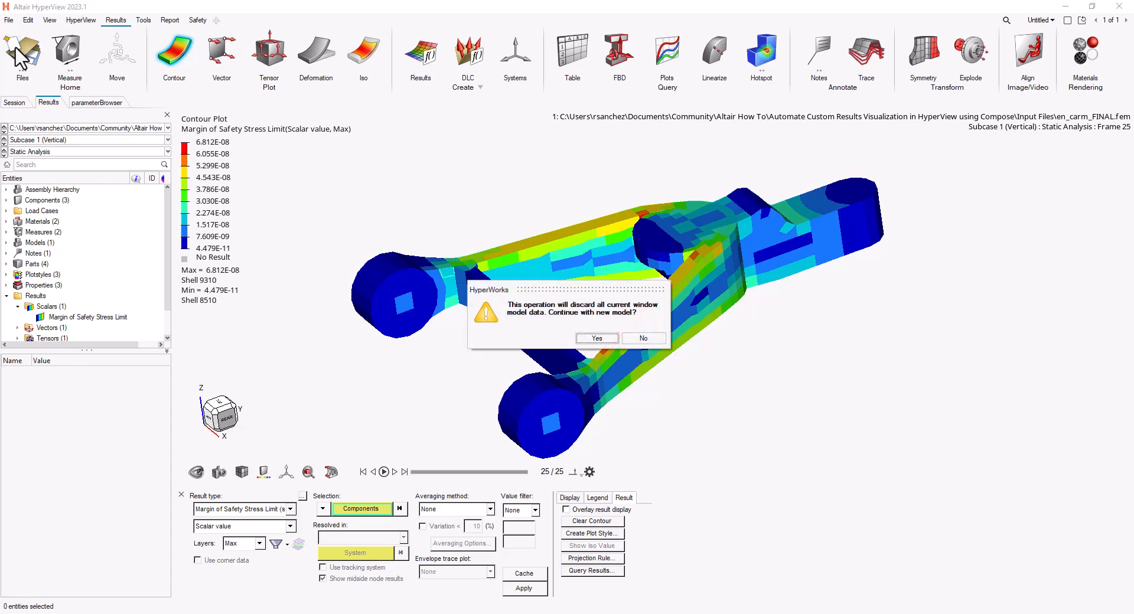
pyautogui.click(594, 338)
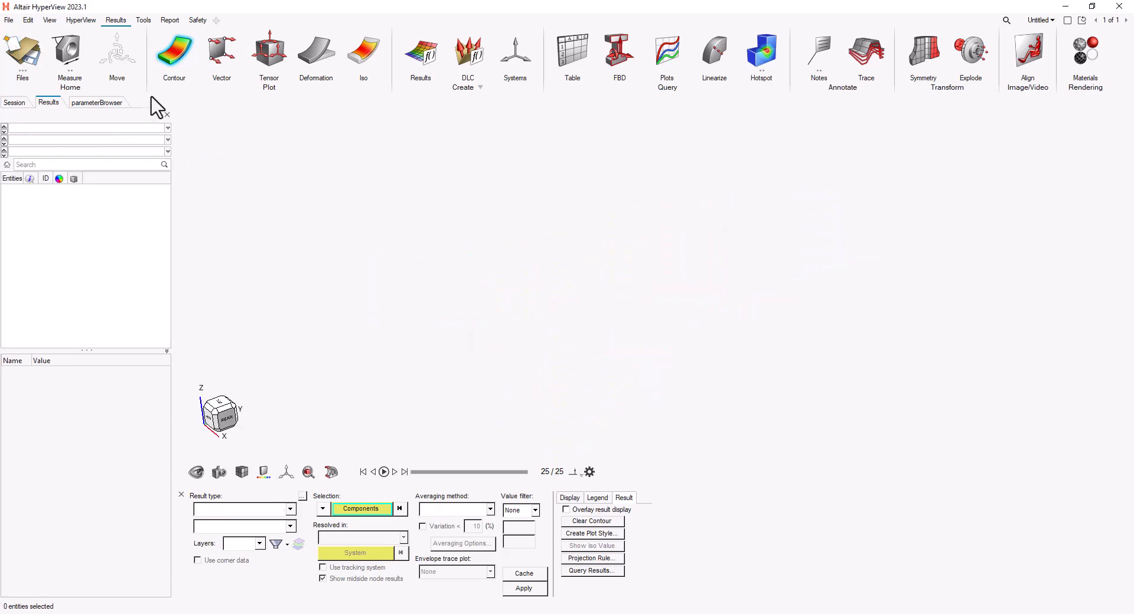
pyautogui.click(9, 20)
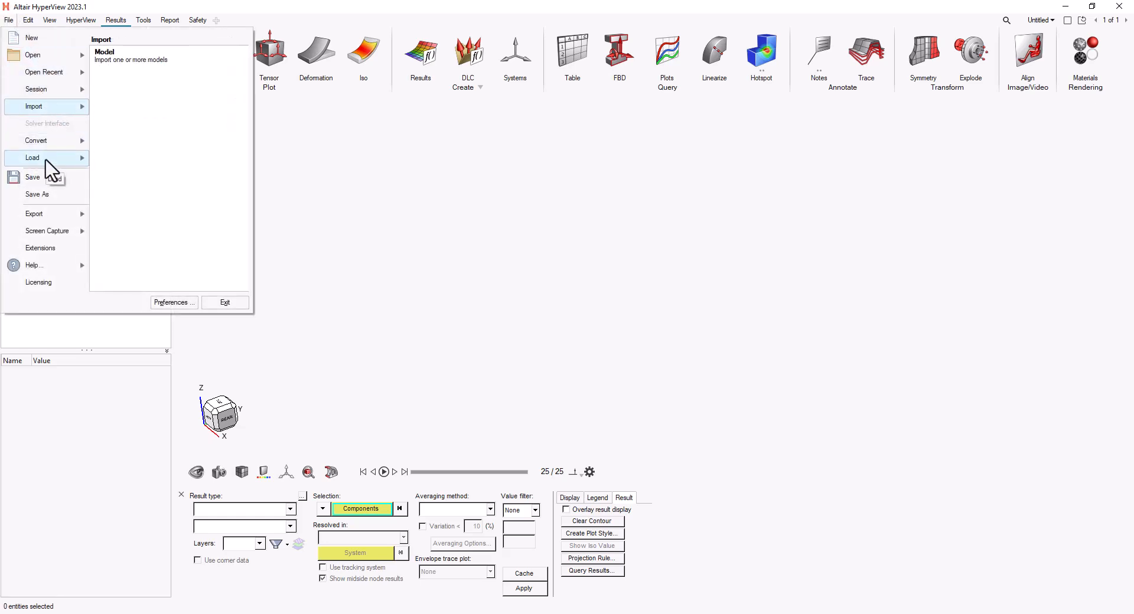
pyautogui.moveTo(46, 160)
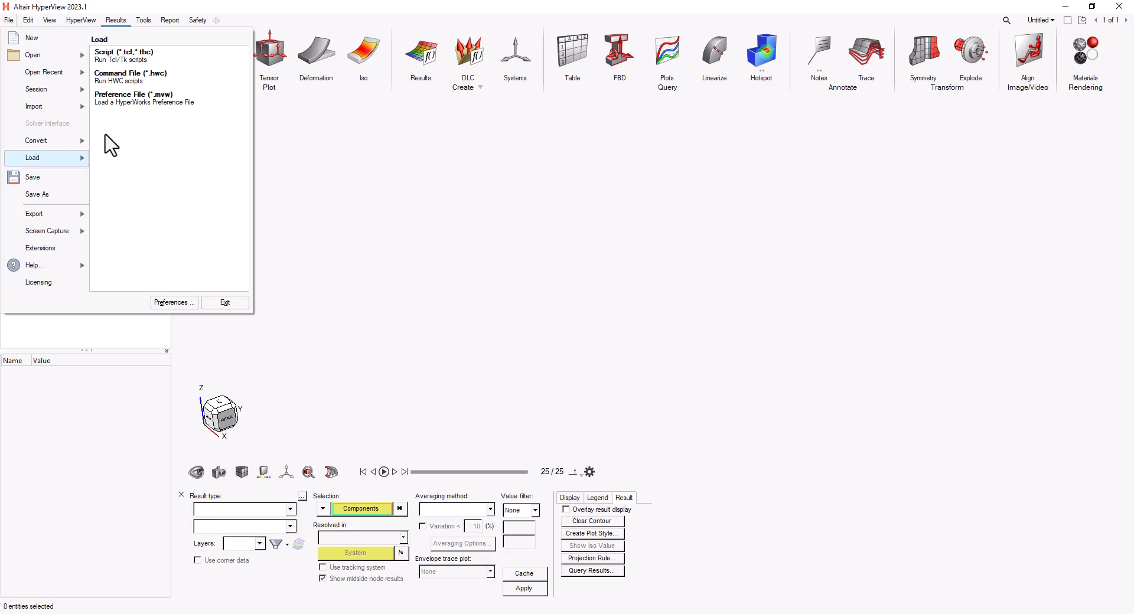
pyautogui.moveTo(49, 90)
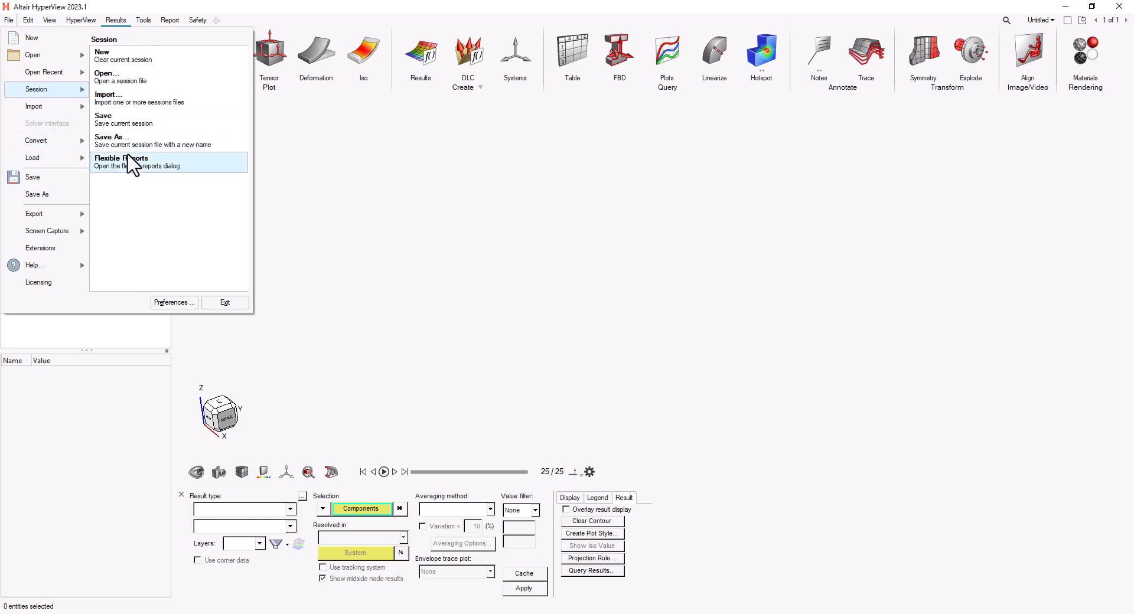
pyautogui.click(148, 173)
pyautogui.moveTo(289, 55); pyautogui.dragTo(527, 122)
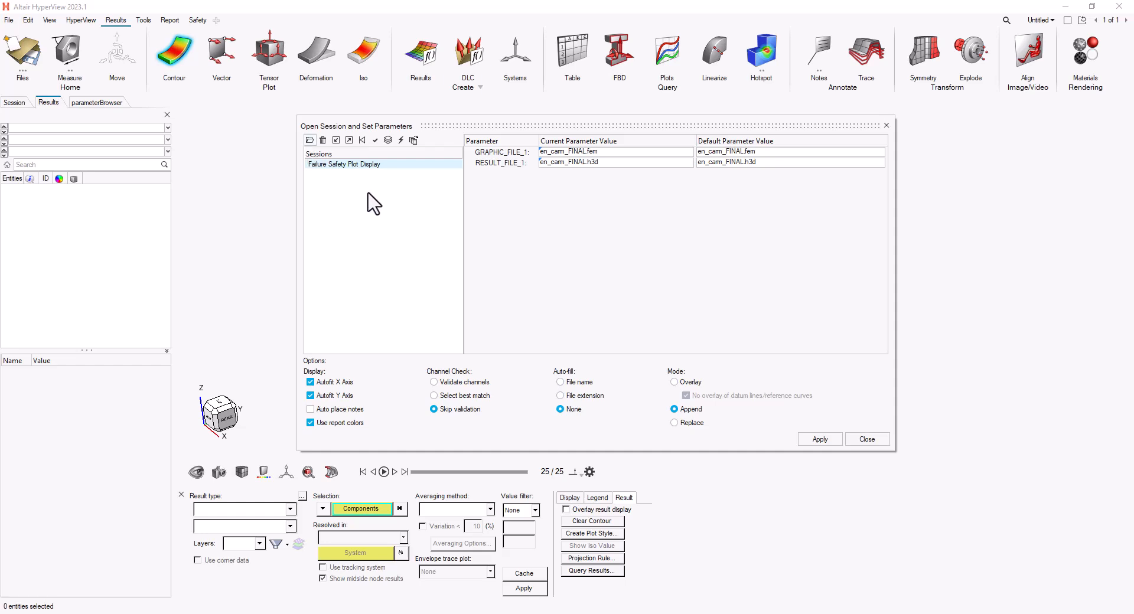
# - Set GRAPHIC_FILE_1 of the Failure Safety Plot Display report to the knuckle_FINAL model file
pyautogui.click(639, 153)
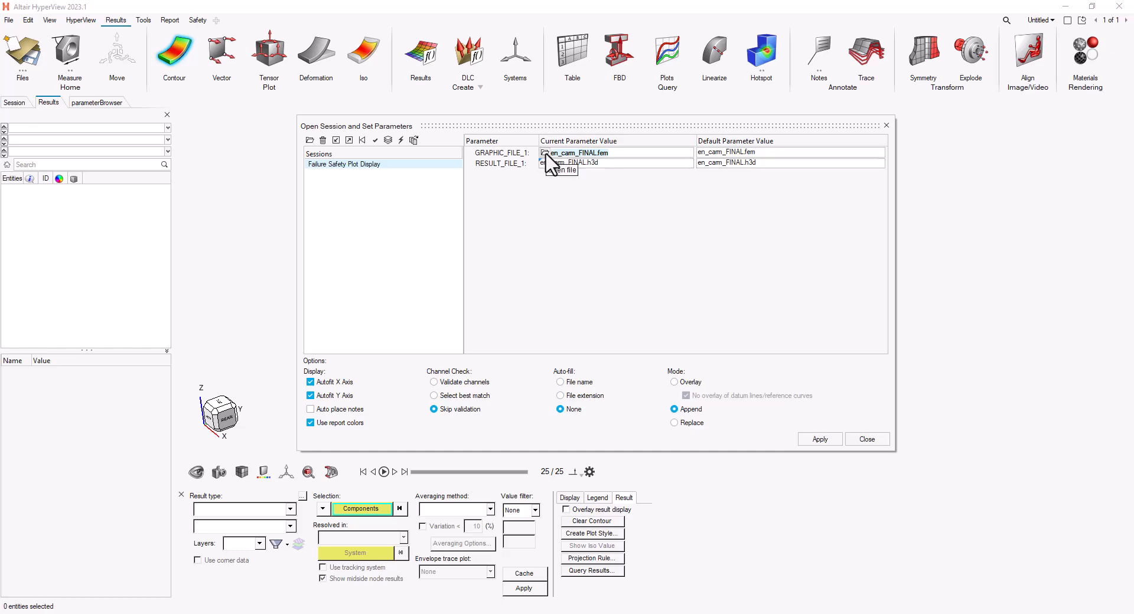
pyautogui.click(545, 153)
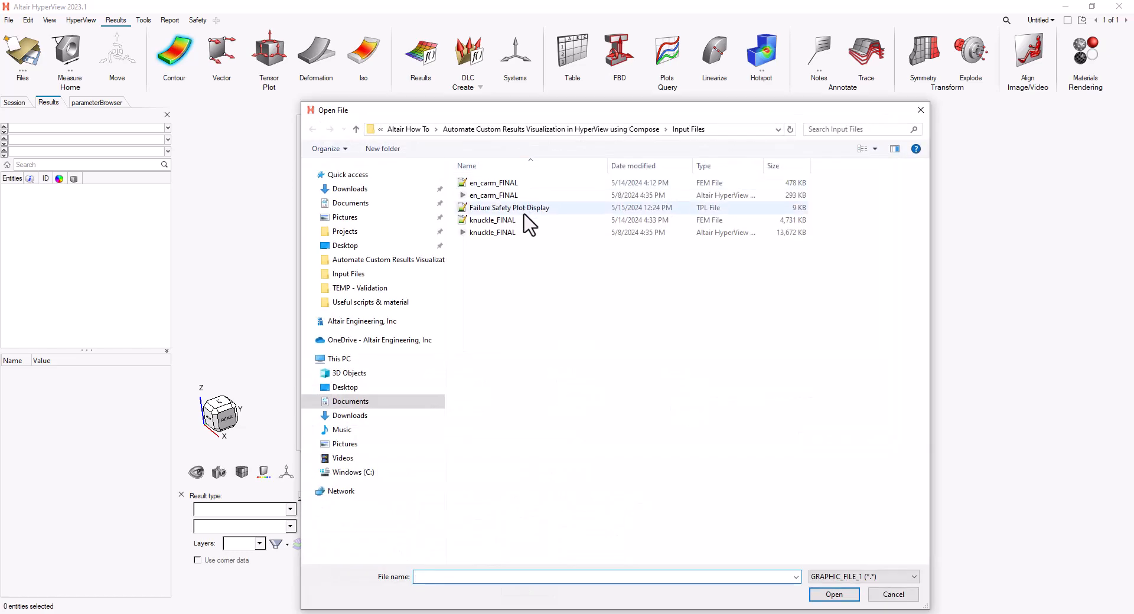
pyautogui.doubleClick(522, 220)
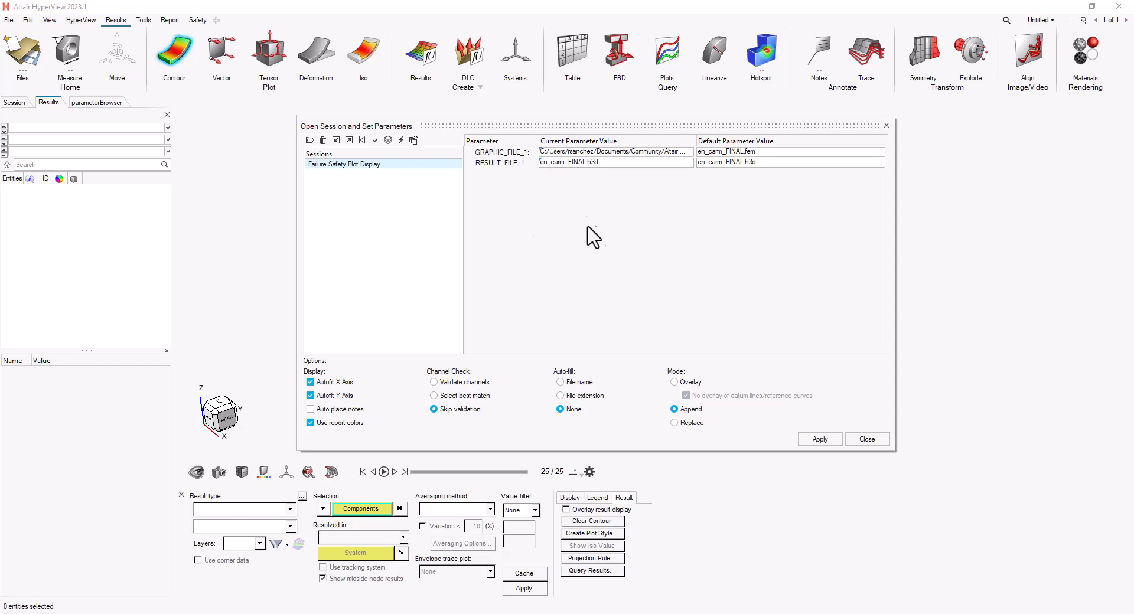
# - Set RESULT_FILE_1 to the knuckle_FINAL results file
pyautogui.click(570, 164)
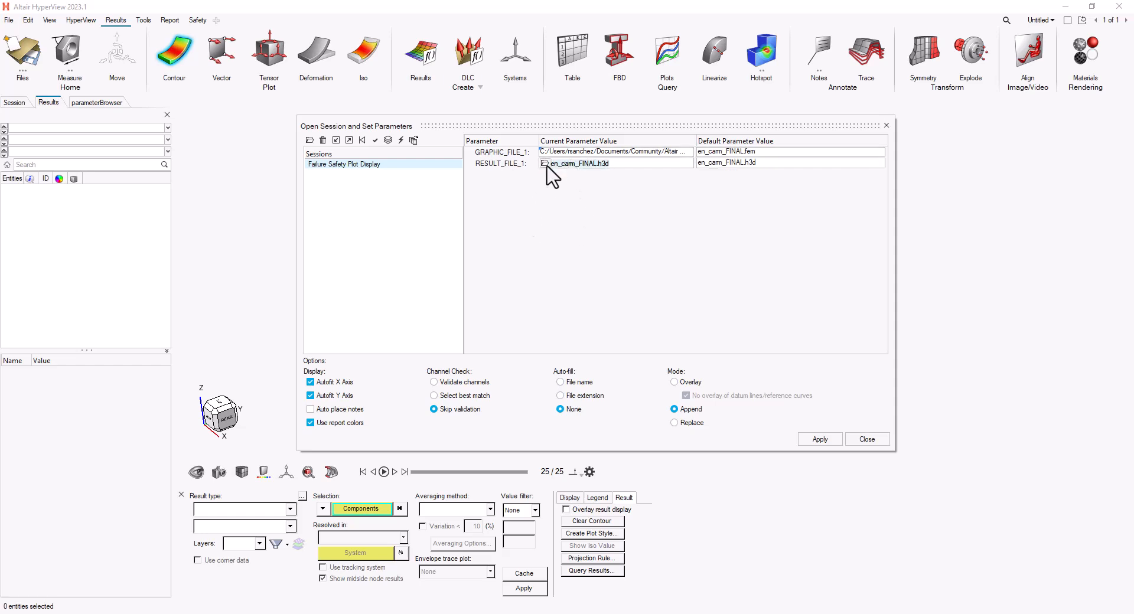
pyautogui.click(544, 164)
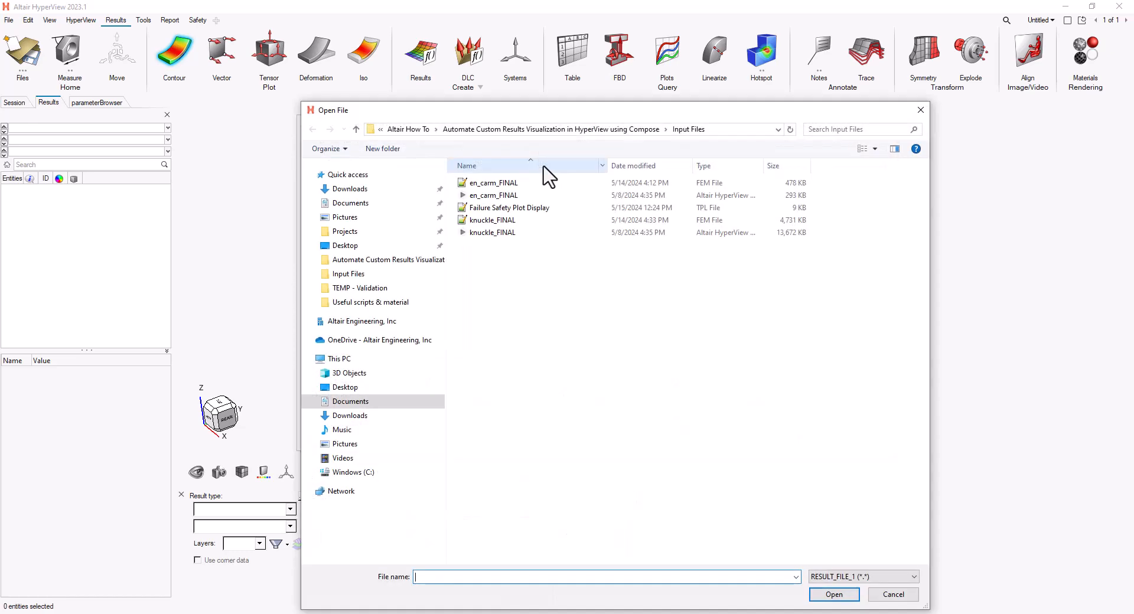
pyautogui.click(512, 233)
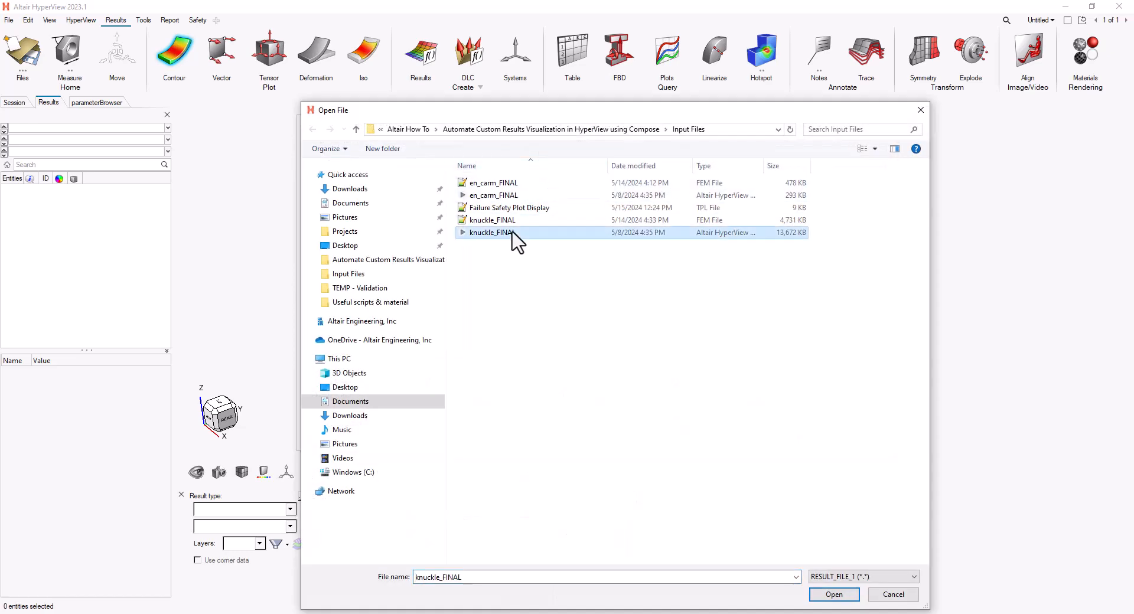
pyautogui.doubleClick(512, 233)
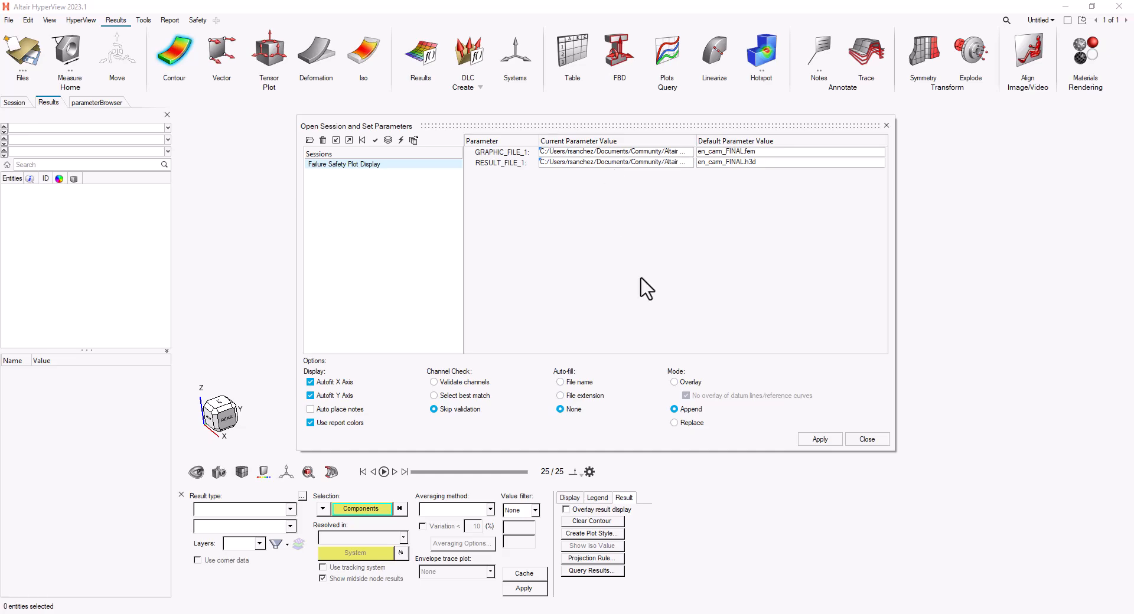
# - Apply the report with the knuckle files, close the dialog and fit the model in view
pyautogui.click(822, 442)
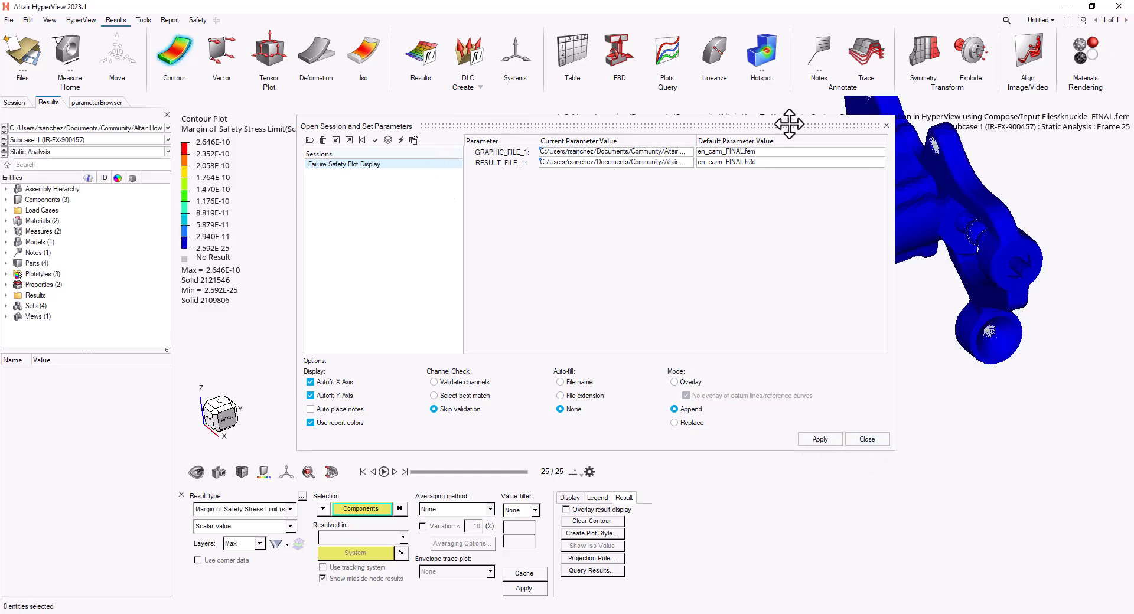
pyautogui.click(886, 125)
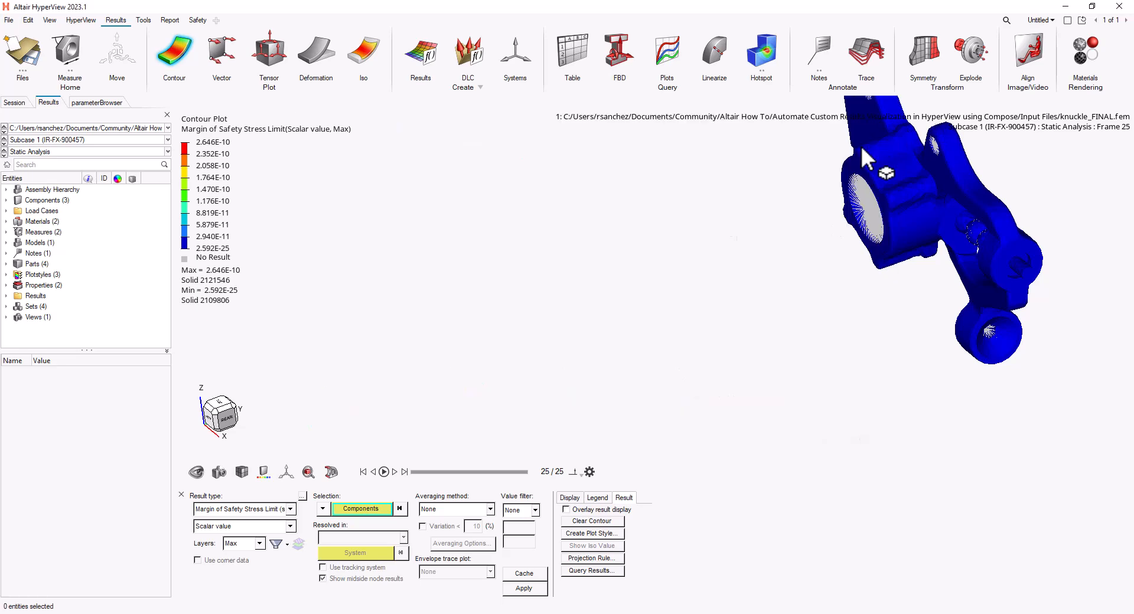
pyautogui.click(216, 414)
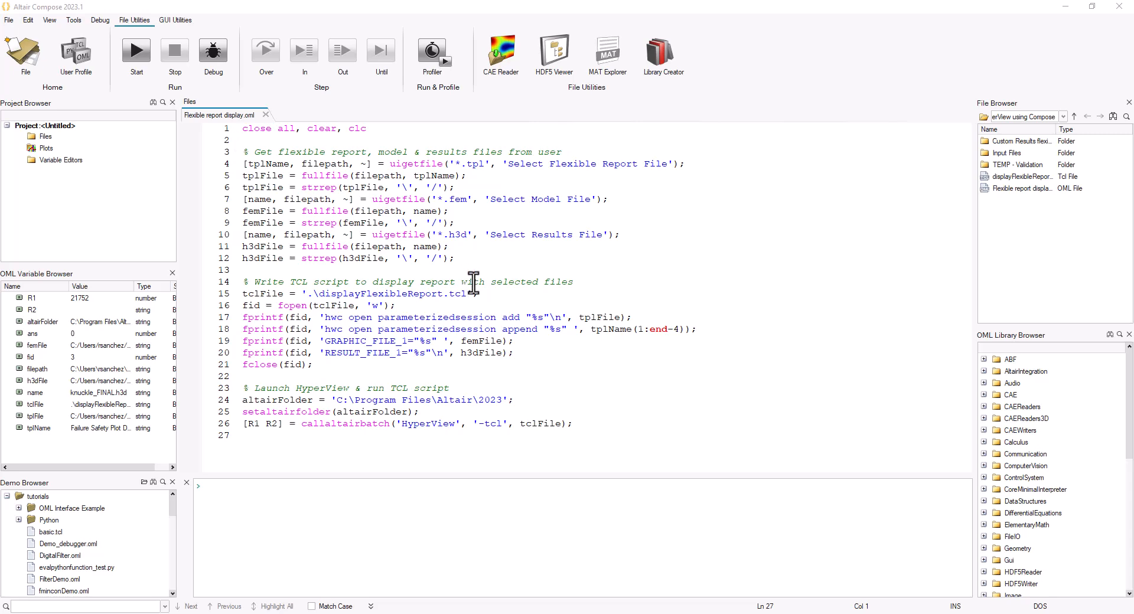
# - Run the Compose script and choose the Failure Safety Plot Display report template from Input Files
pyautogui.moveTo(484, 260); pyautogui.dragTo(236, 152)
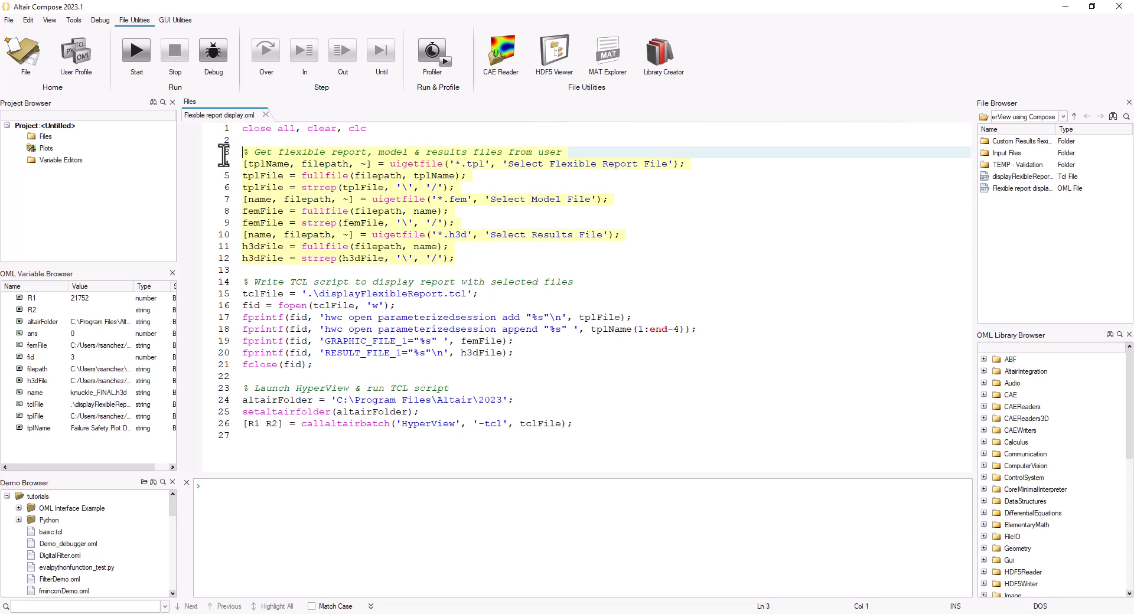
pyautogui.click(513, 260)
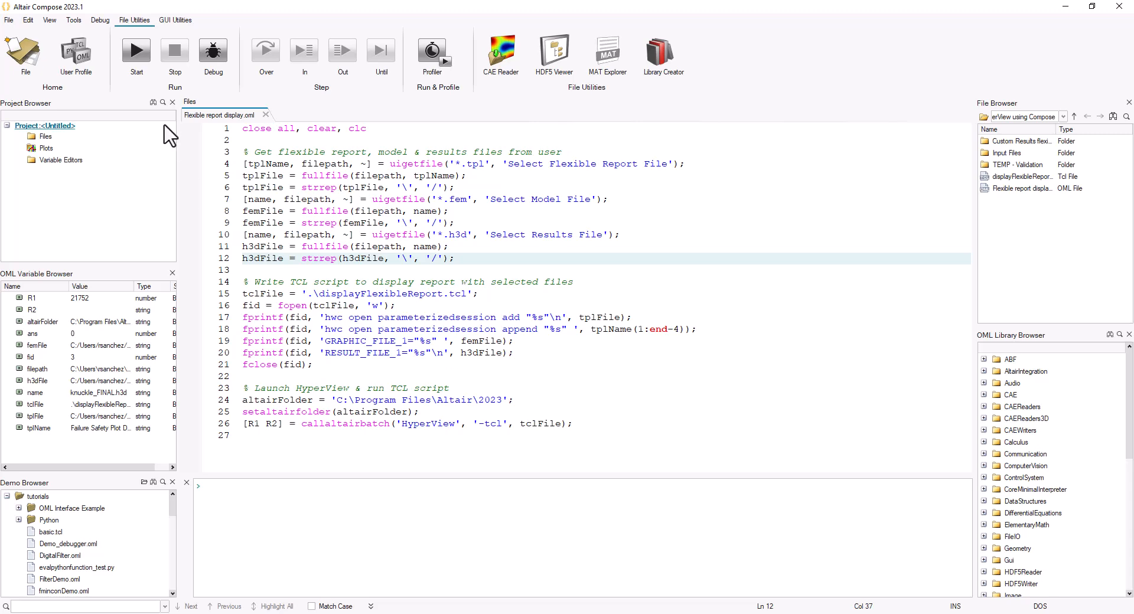
pyautogui.click(137, 55)
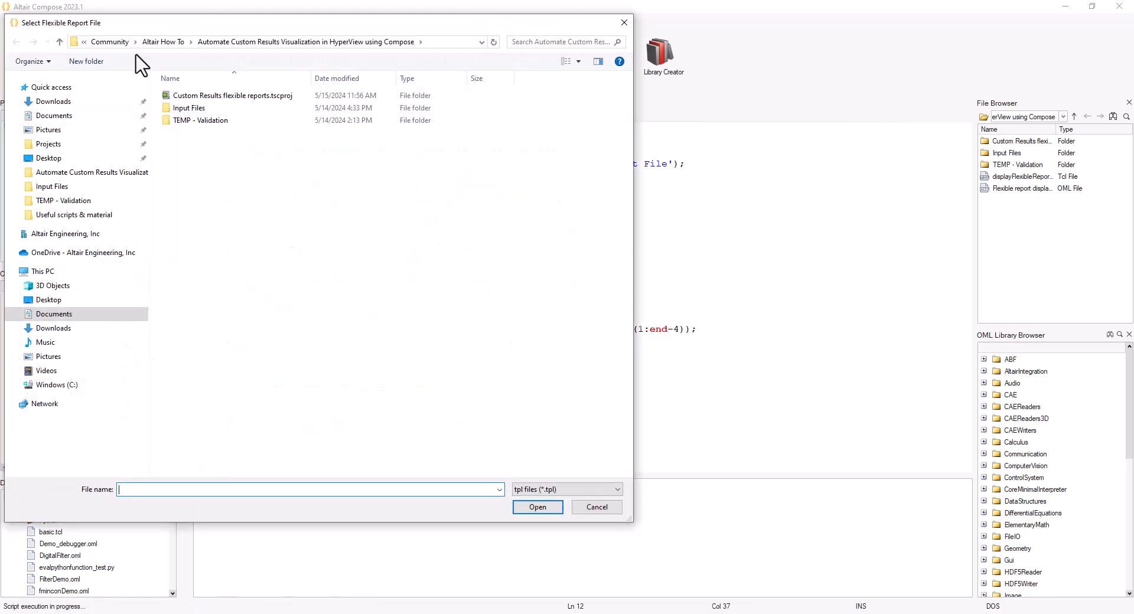
pyautogui.moveTo(179, 25); pyautogui.dragTo(505, 89)
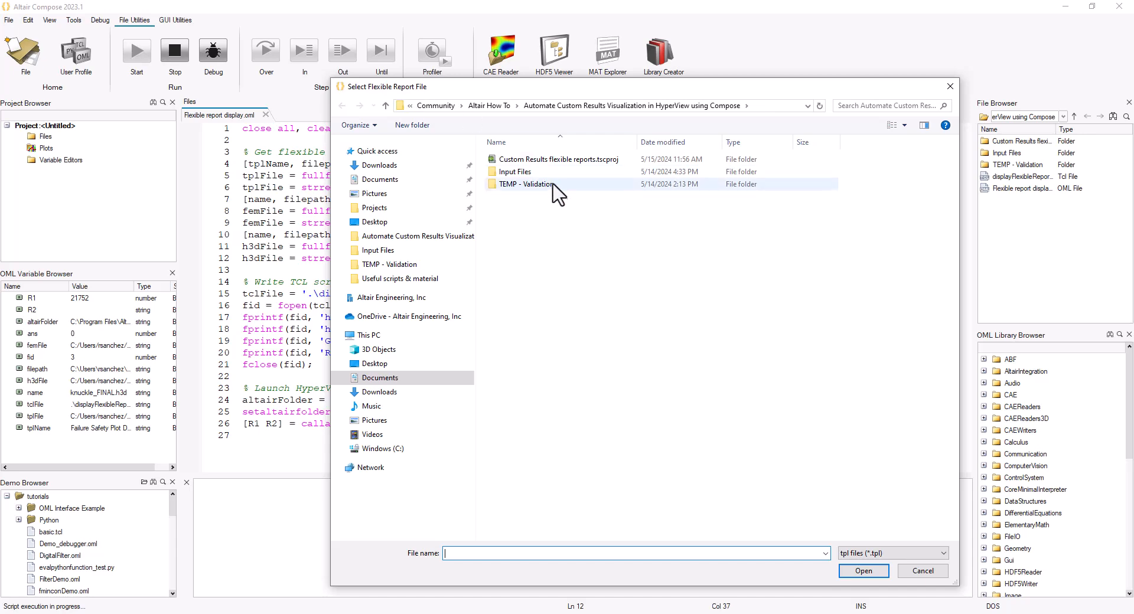
pyautogui.doubleClick(519, 172)
pyautogui.doubleClick(540, 160)
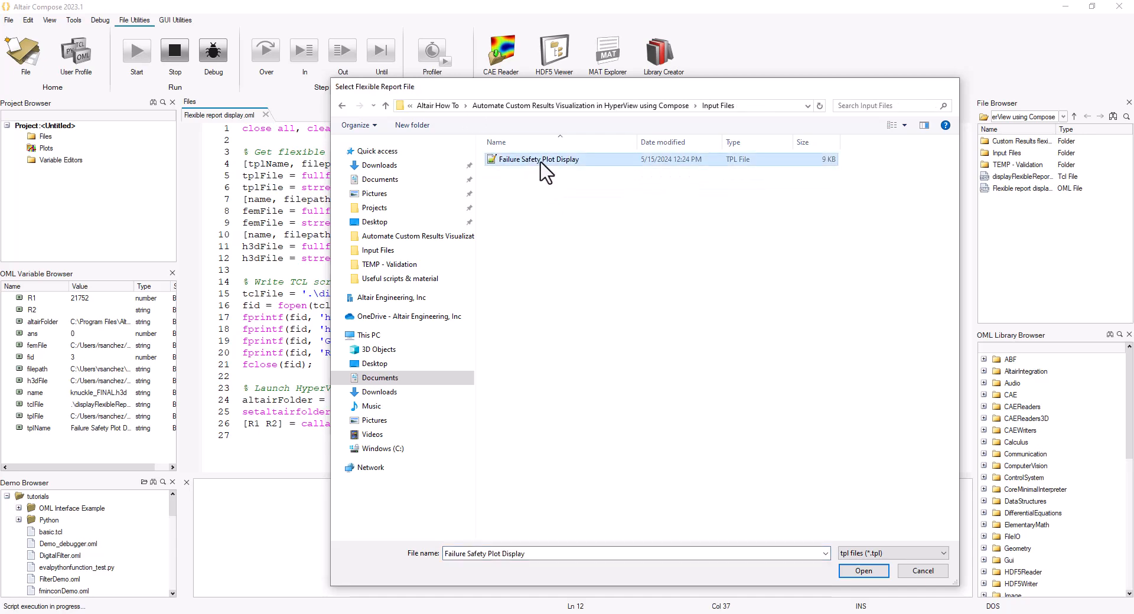
# - Choose knuckle_FINAL as the model file and knuckle_FINAL as the results file for the script
pyautogui.doubleClick(540, 172)
pyautogui.doubleClick(554, 173)
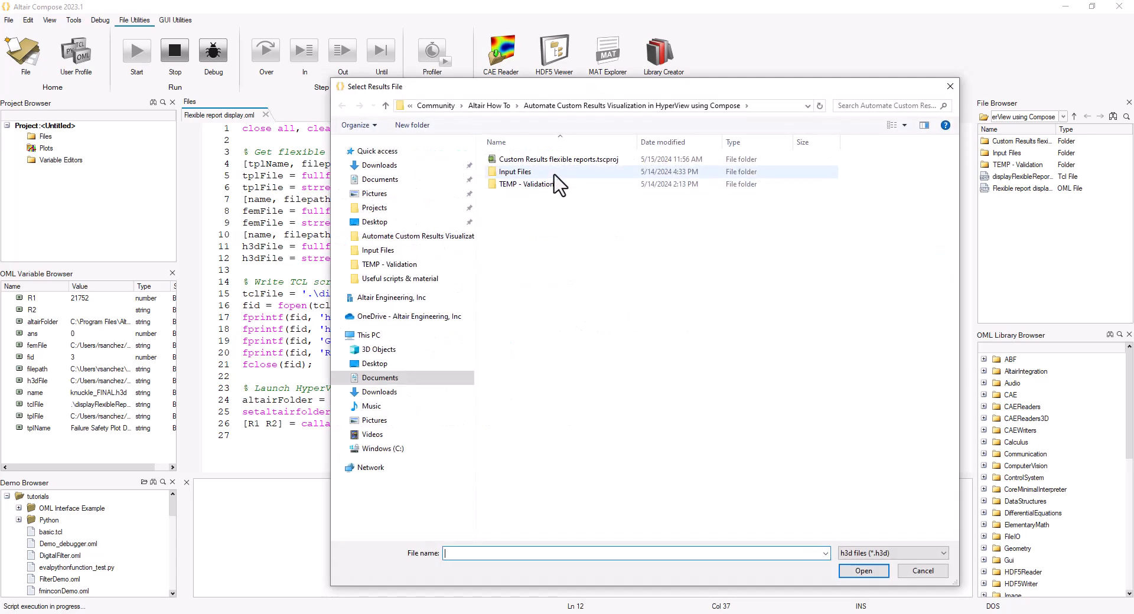
pyautogui.doubleClick(540, 172)
pyautogui.moveTo(553, 86); pyautogui.dragTo(600, 115)
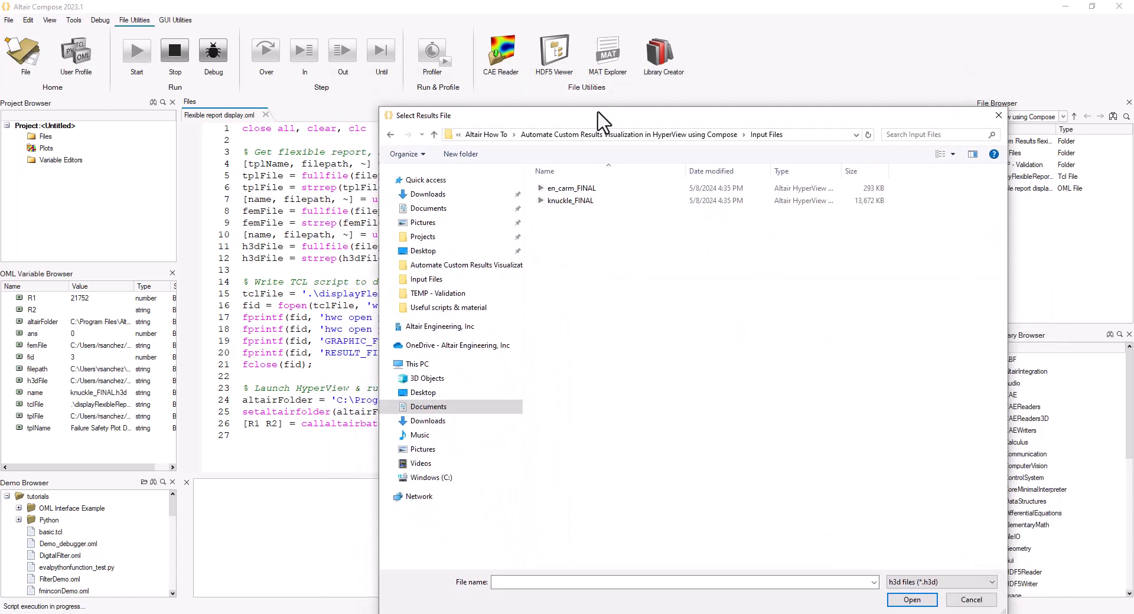
pyautogui.doubleClick(582, 200)
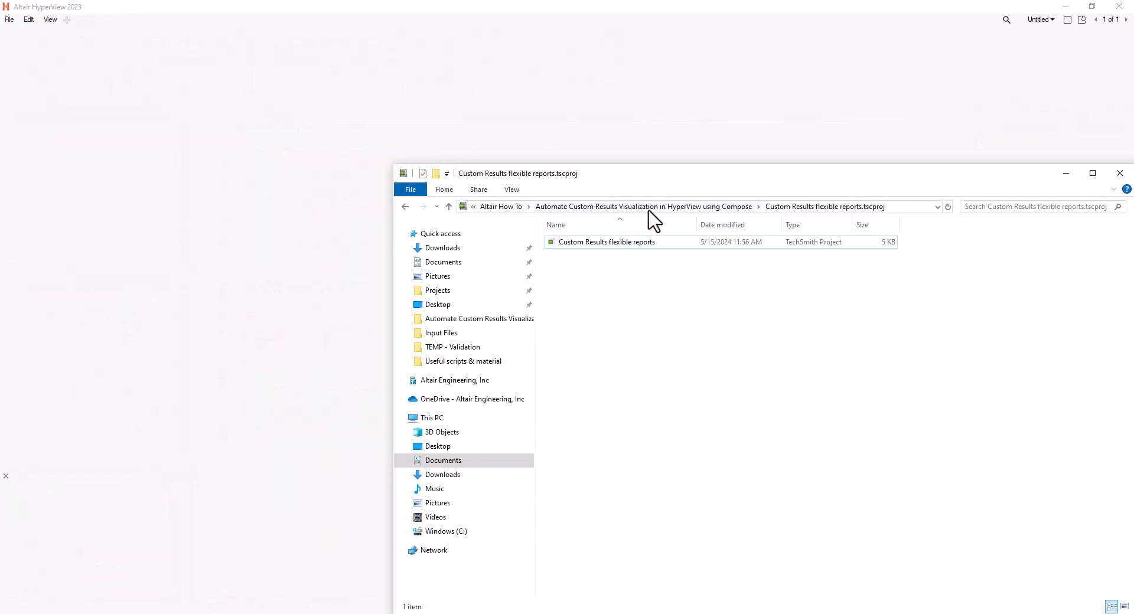
# - Fit the view to the knuckle's margin of safety contour in the launched HyperView window
pyautogui.click(679, 207)
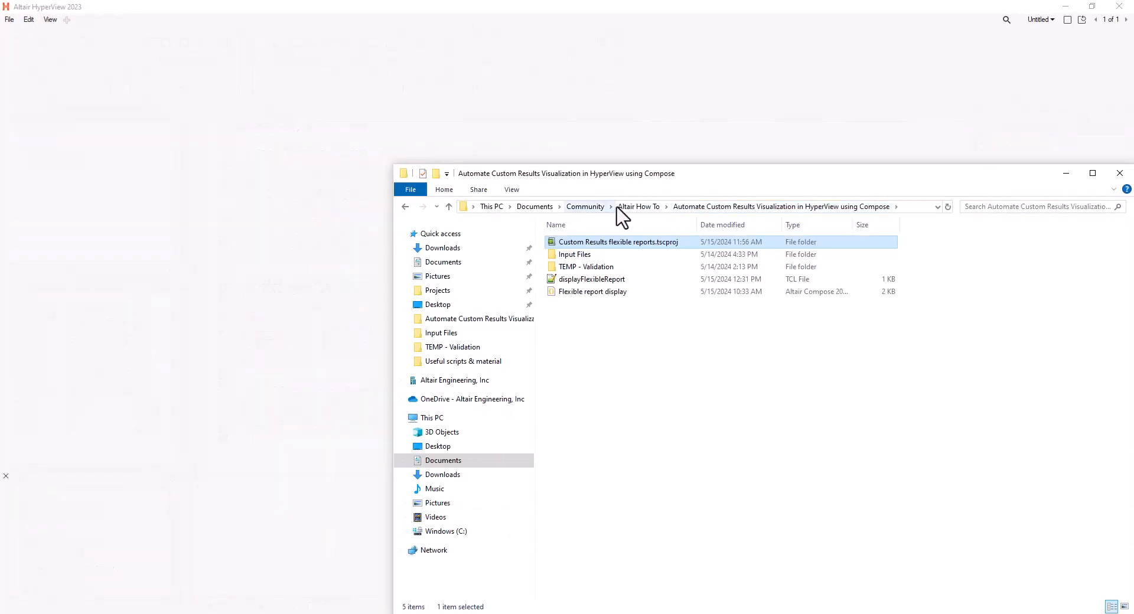
pyautogui.click(595, 280)
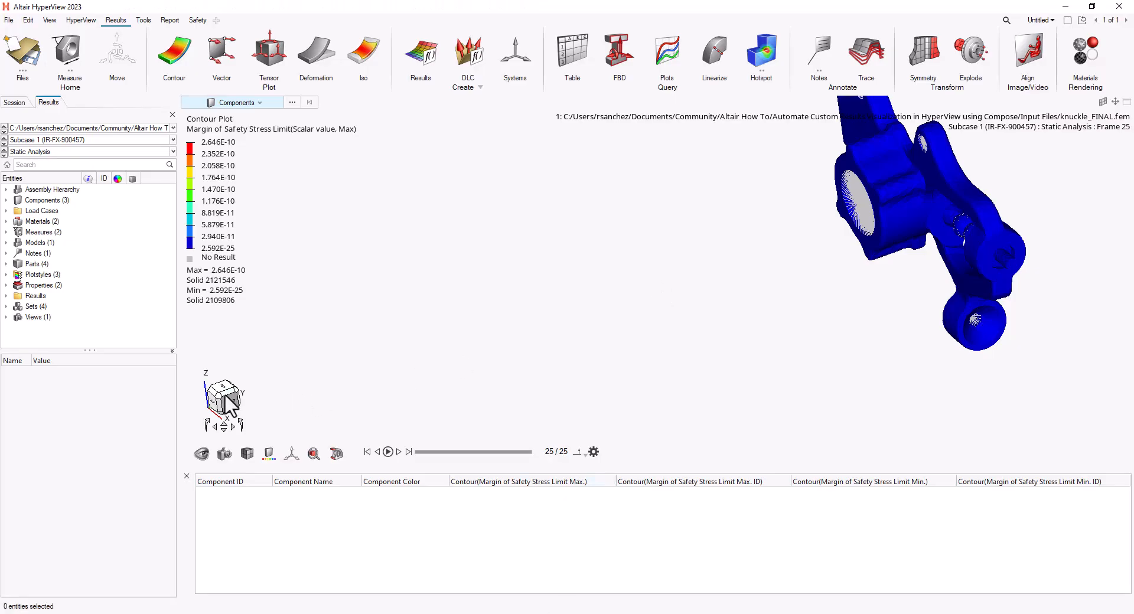
pyautogui.click(223, 399)
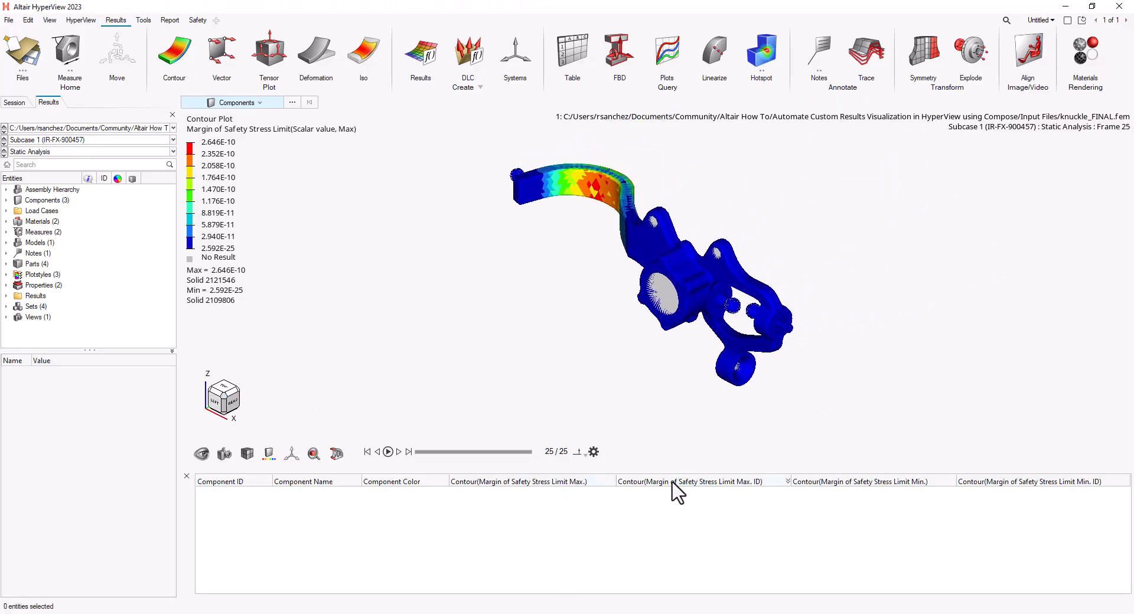